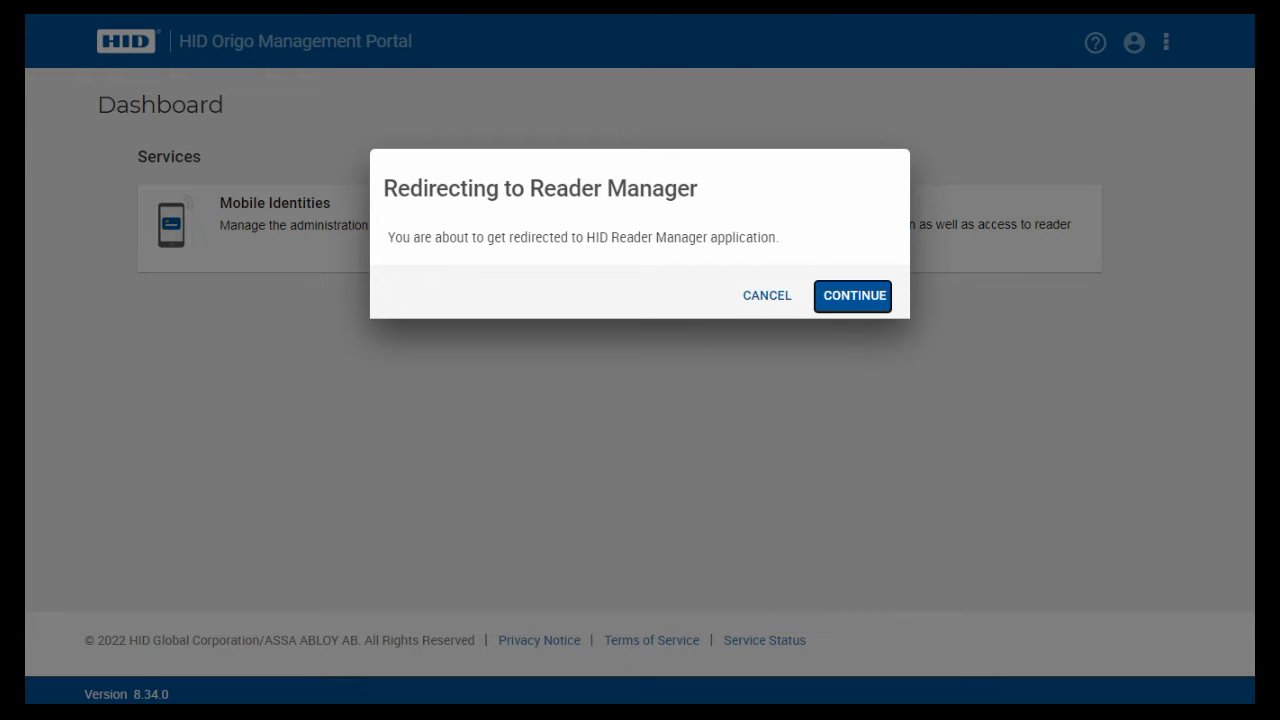
- Confirm the redirect to HID Reader Manager
key(Return)
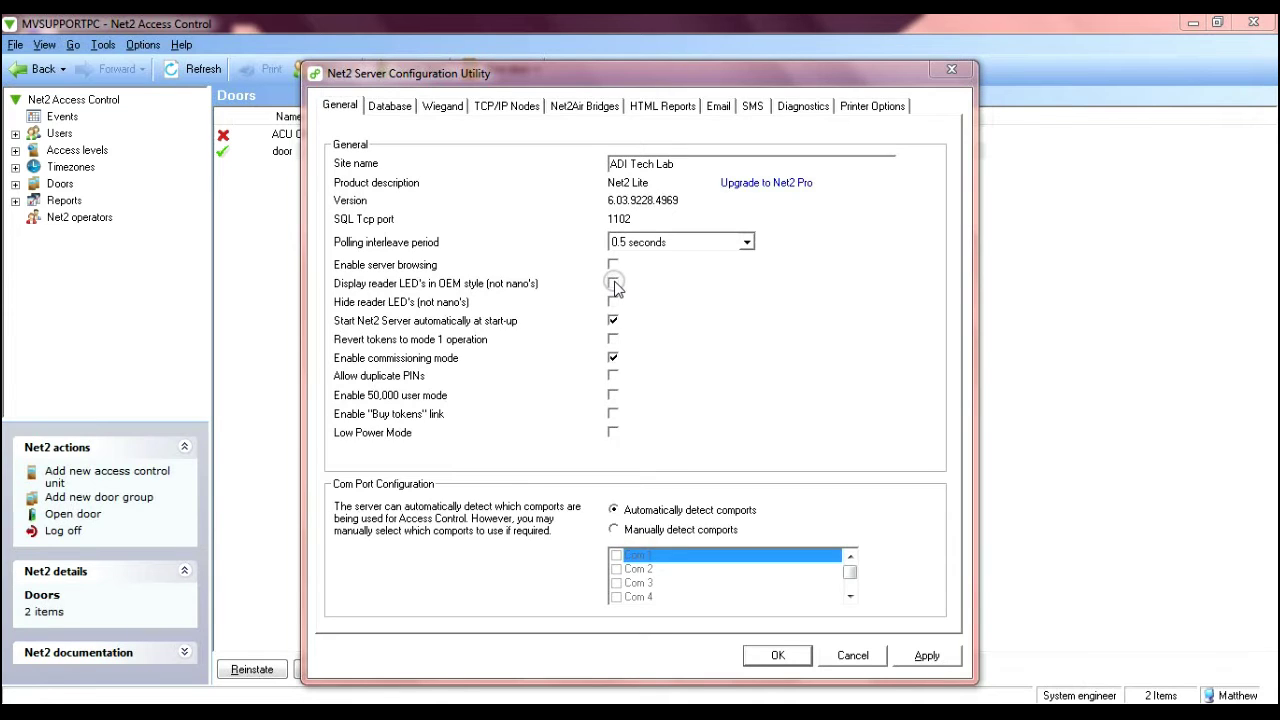
- Turn on OEM-style reader LED display on the General tab and apply it
click(613, 284)
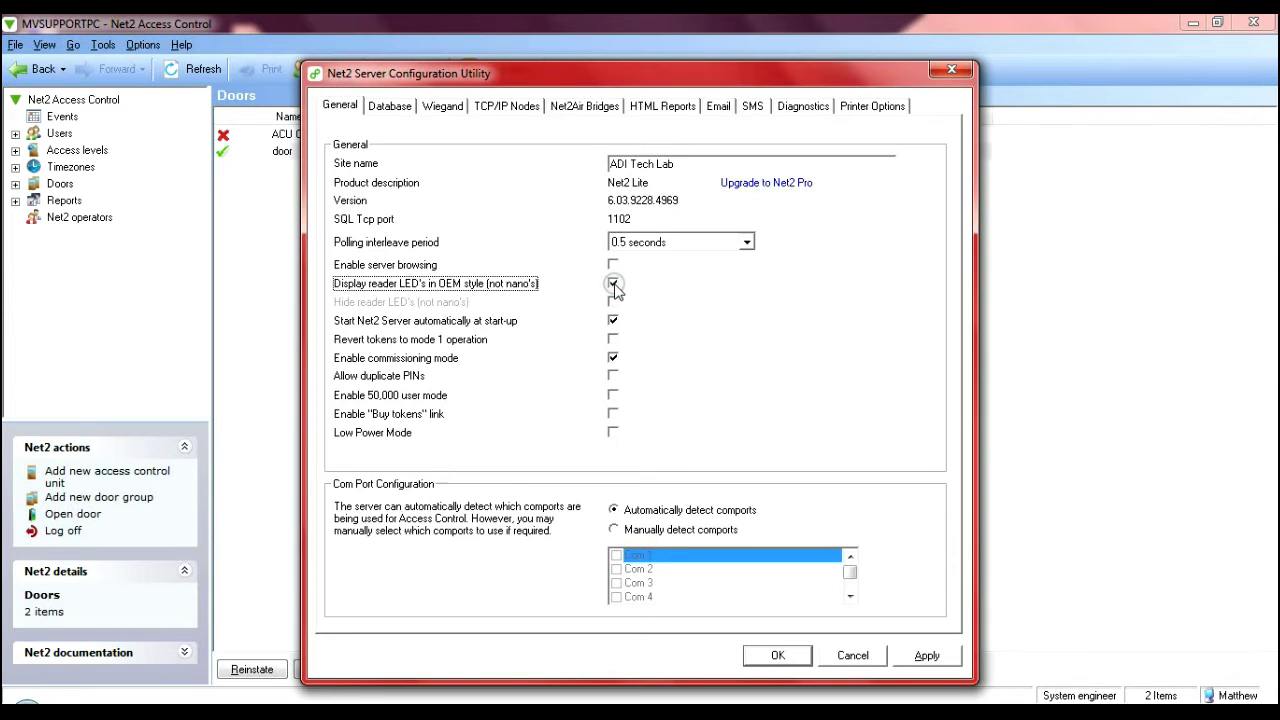
click(925, 657)
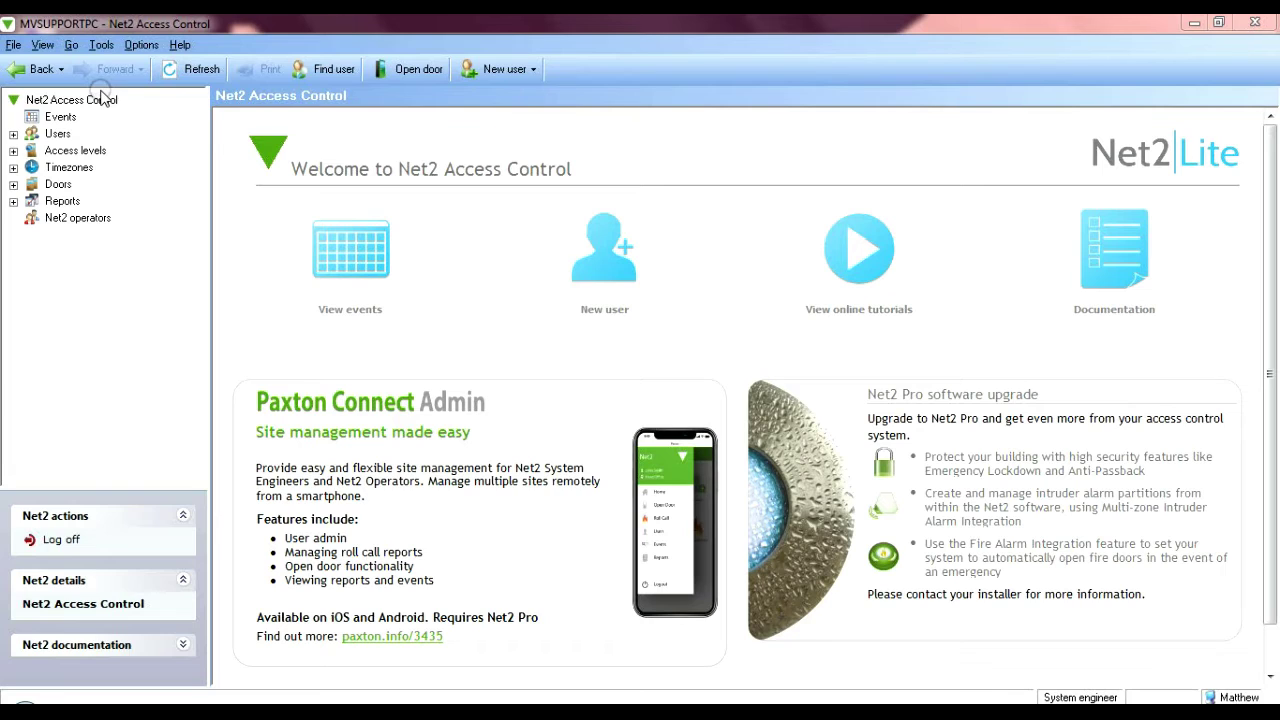
- Set the door's Reader 1 to Wiegand reader, Wiegand 26 bit with site code, Token only, and apply
click(13, 184)
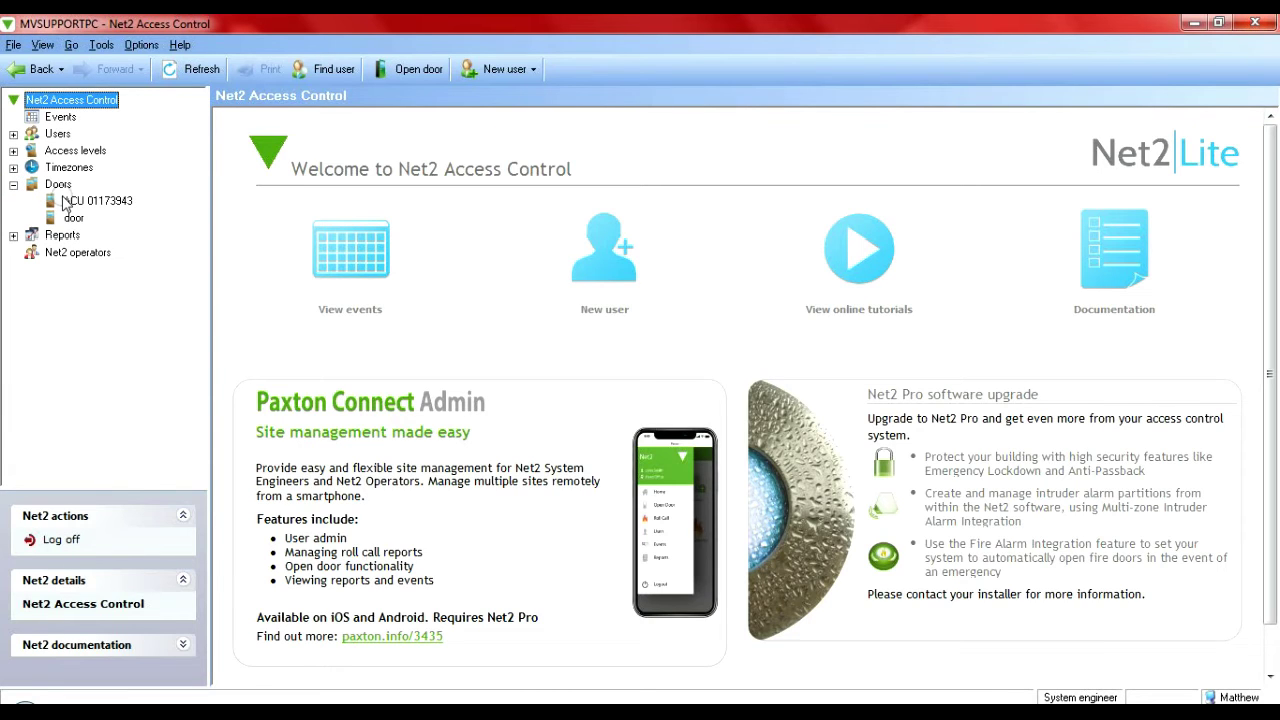
click(72, 218)
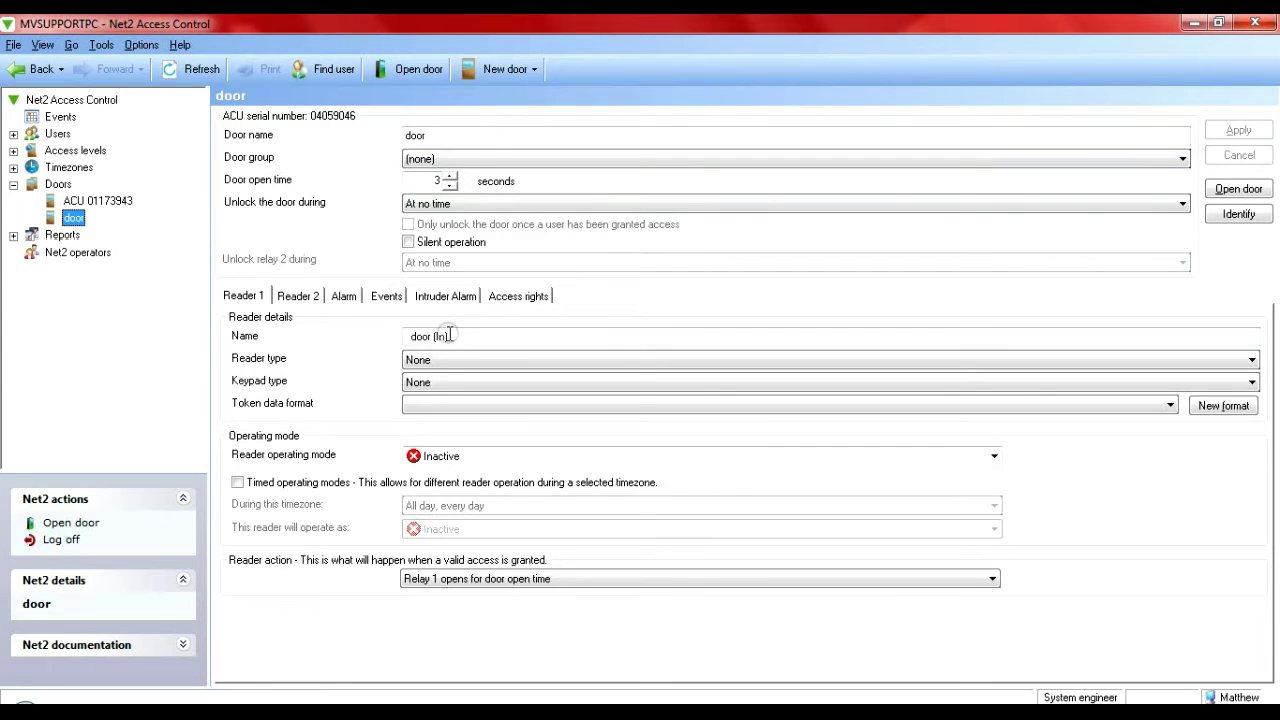
click(443, 365)
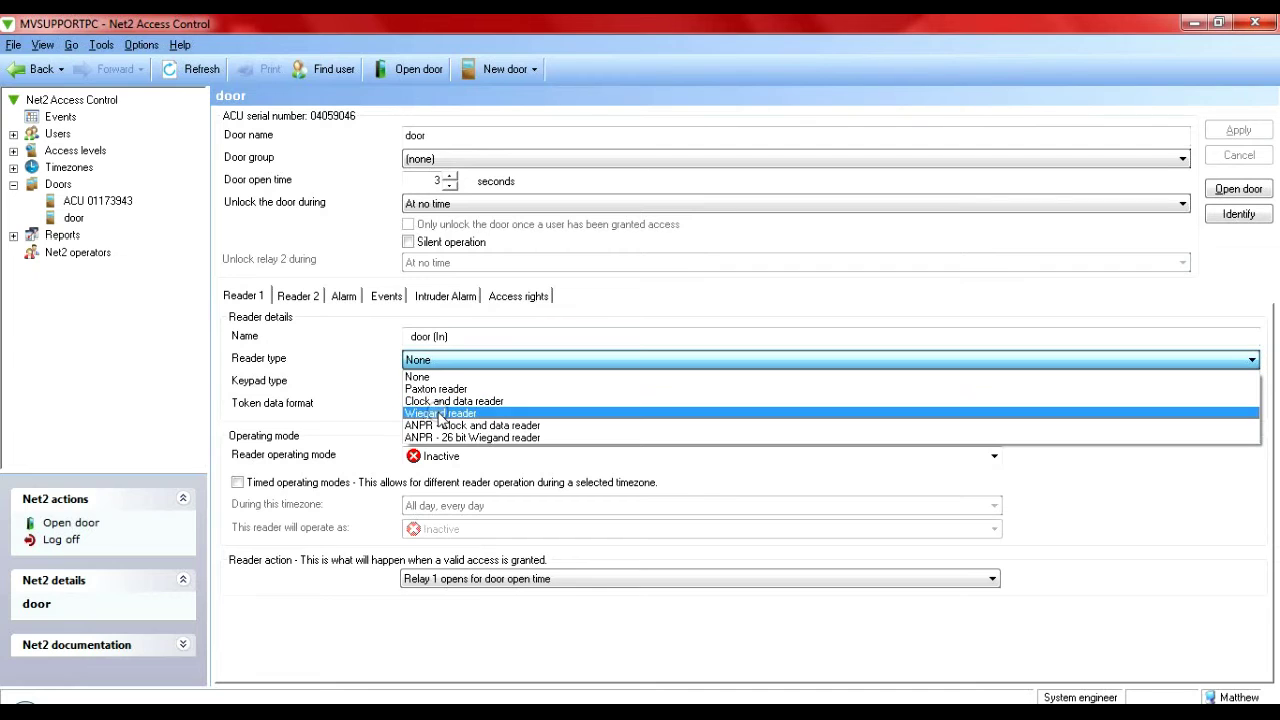
click(441, 413)
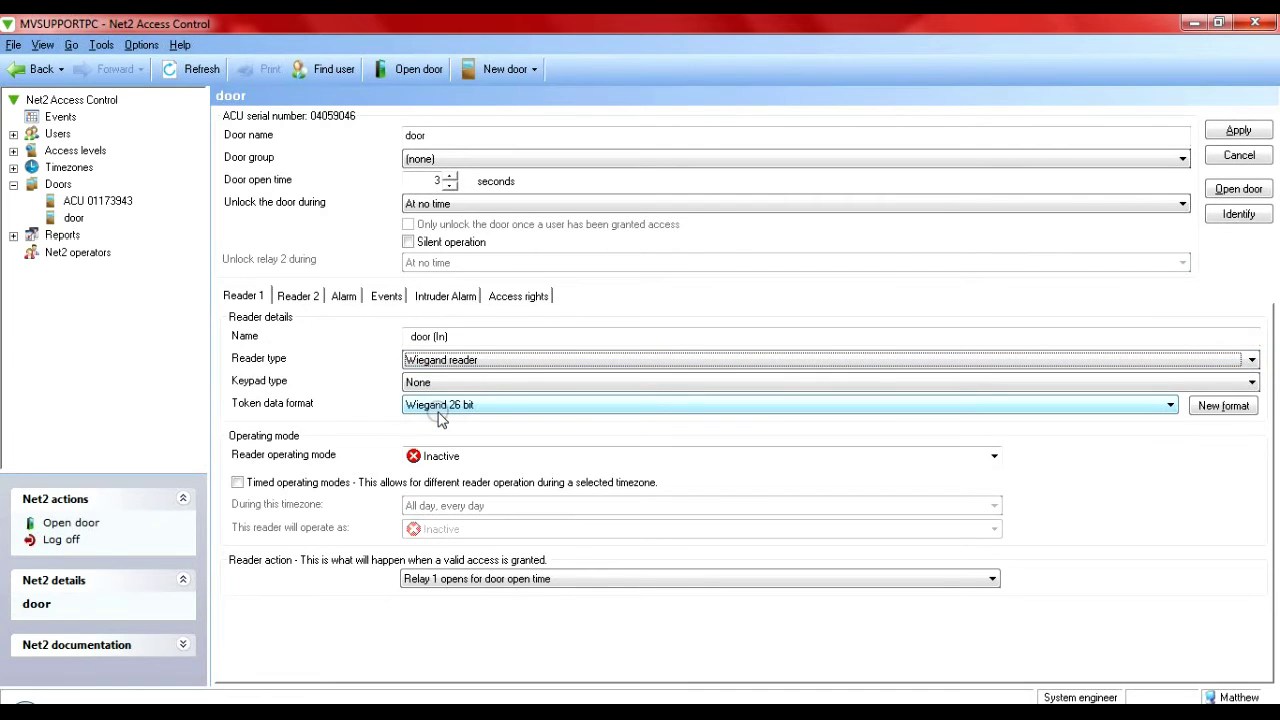
click(441, 418)
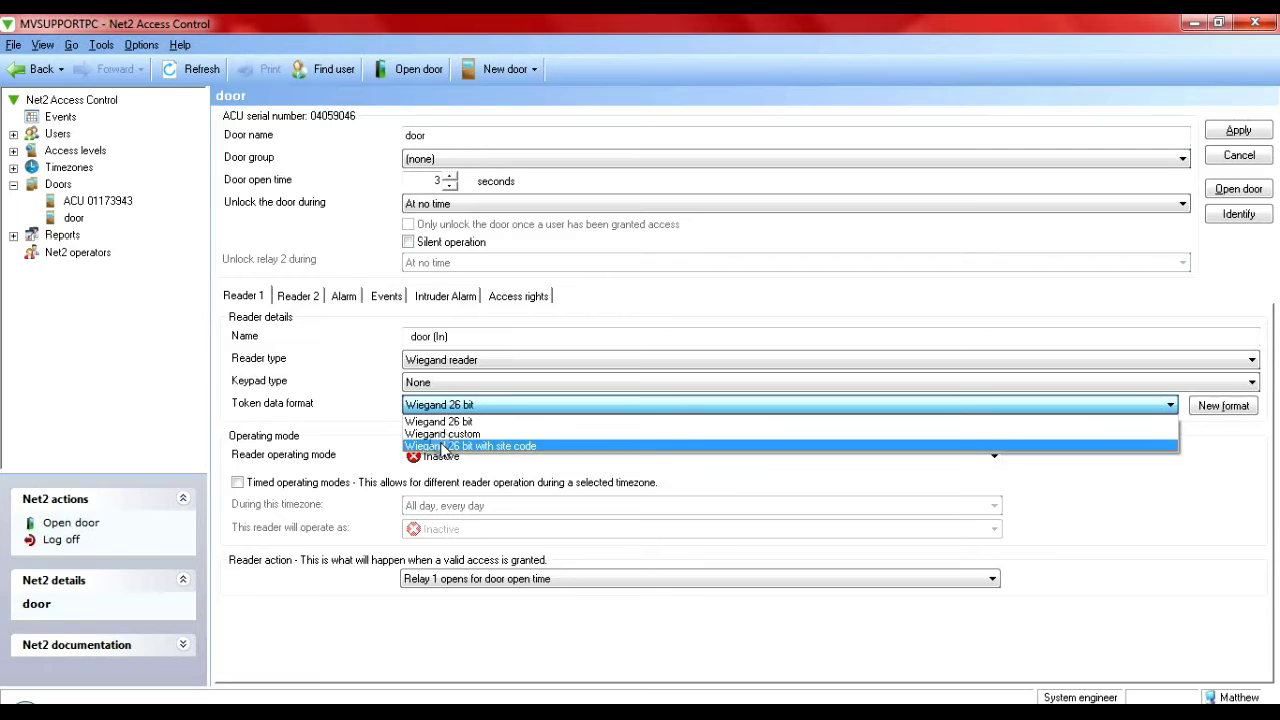
click(441, 446)
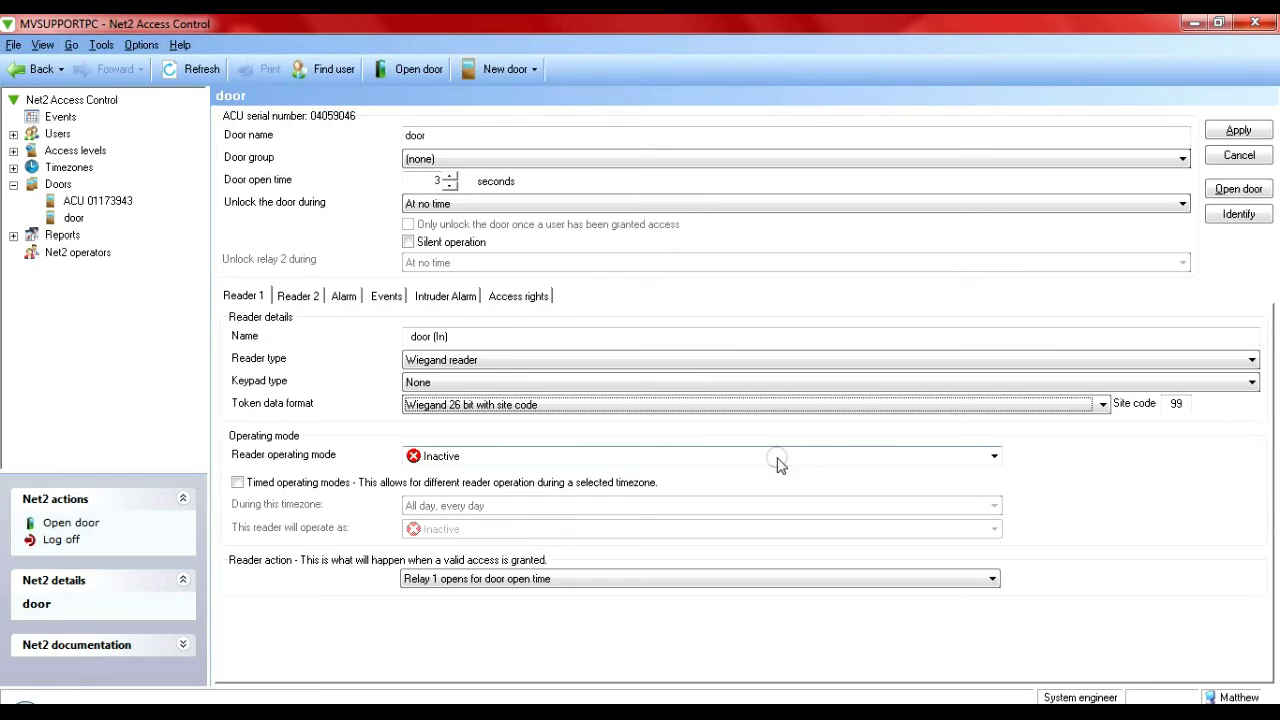
click(598, 462)
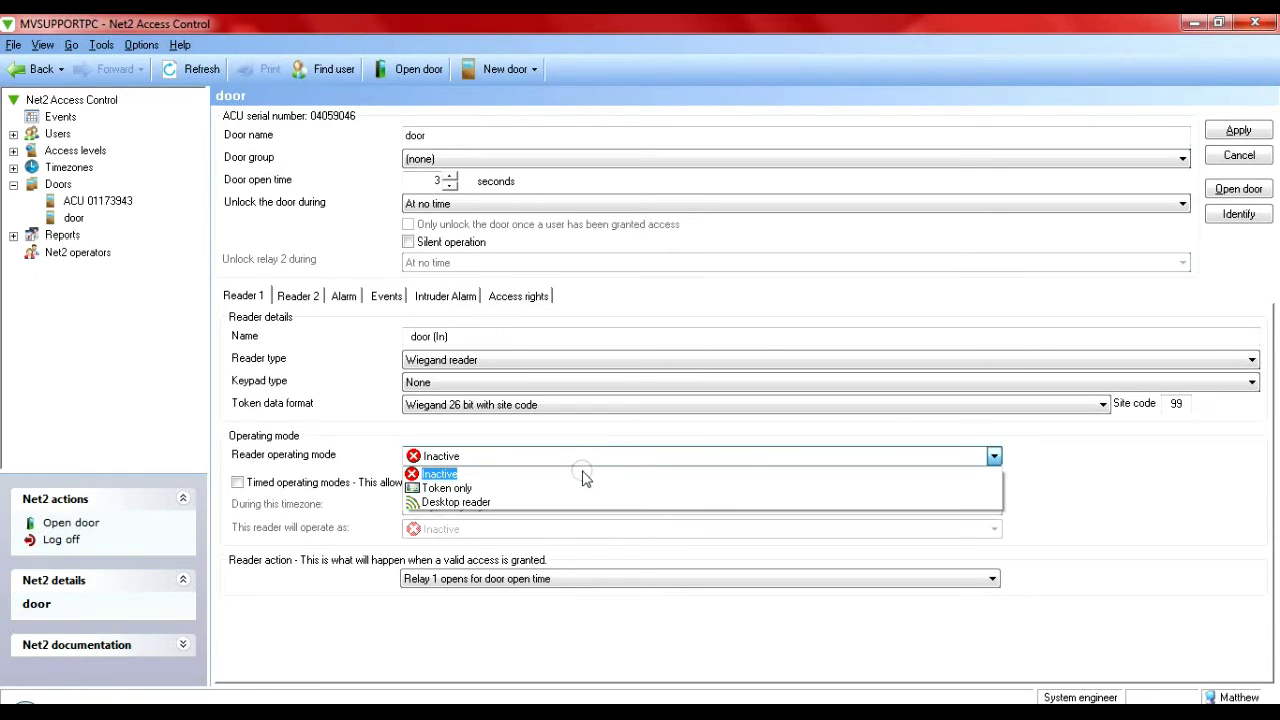
click(578, 489)
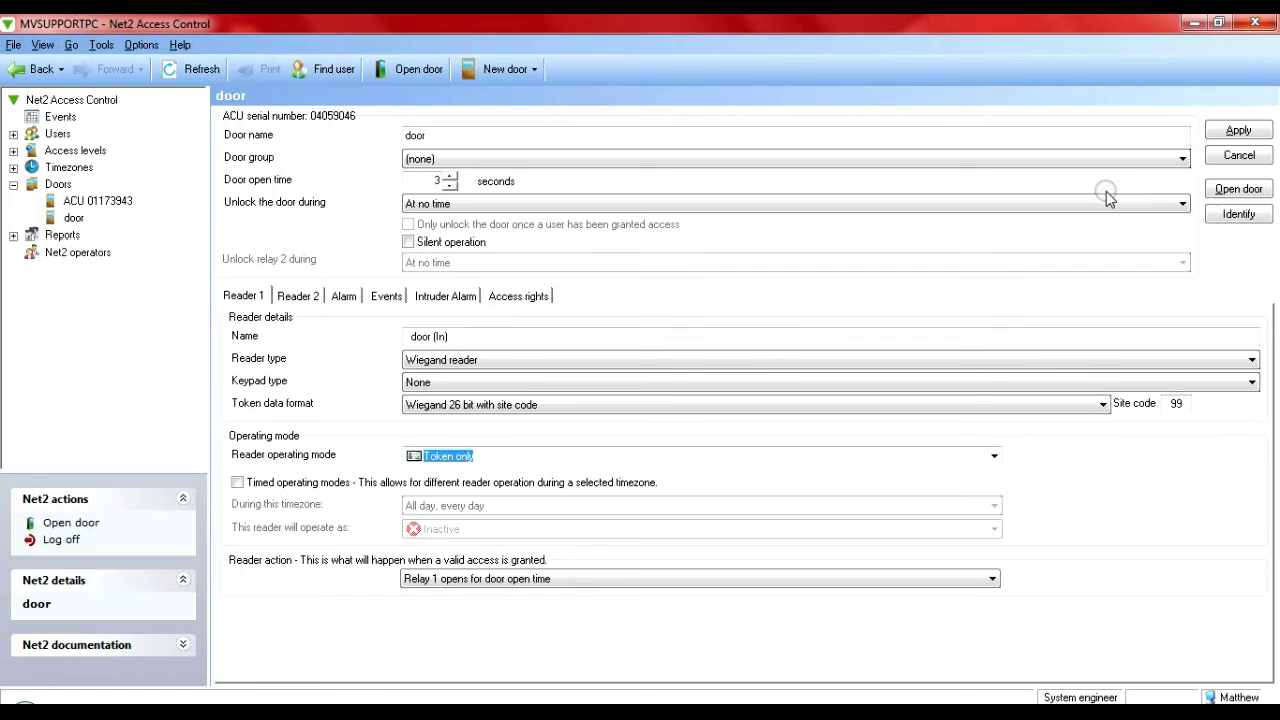
click(1236, 129)
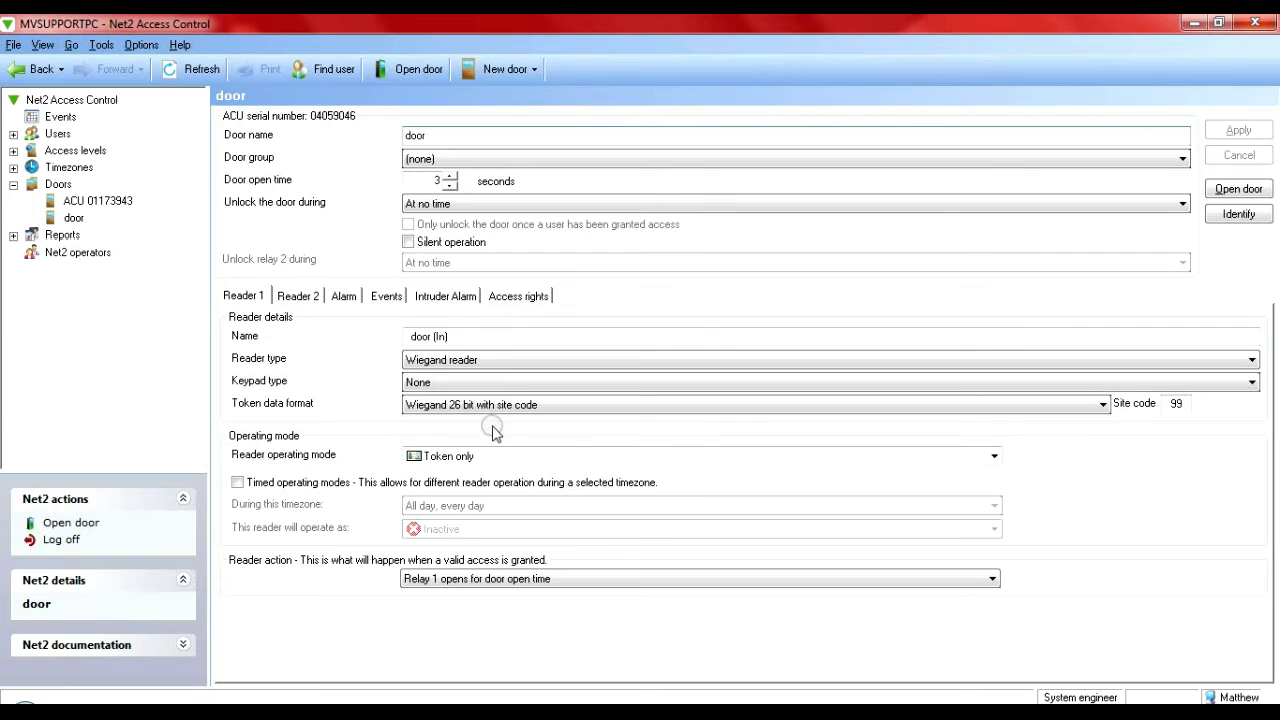
- Add a user with first name, surname, All hours, all doors access and token number 1
click(57, 133)
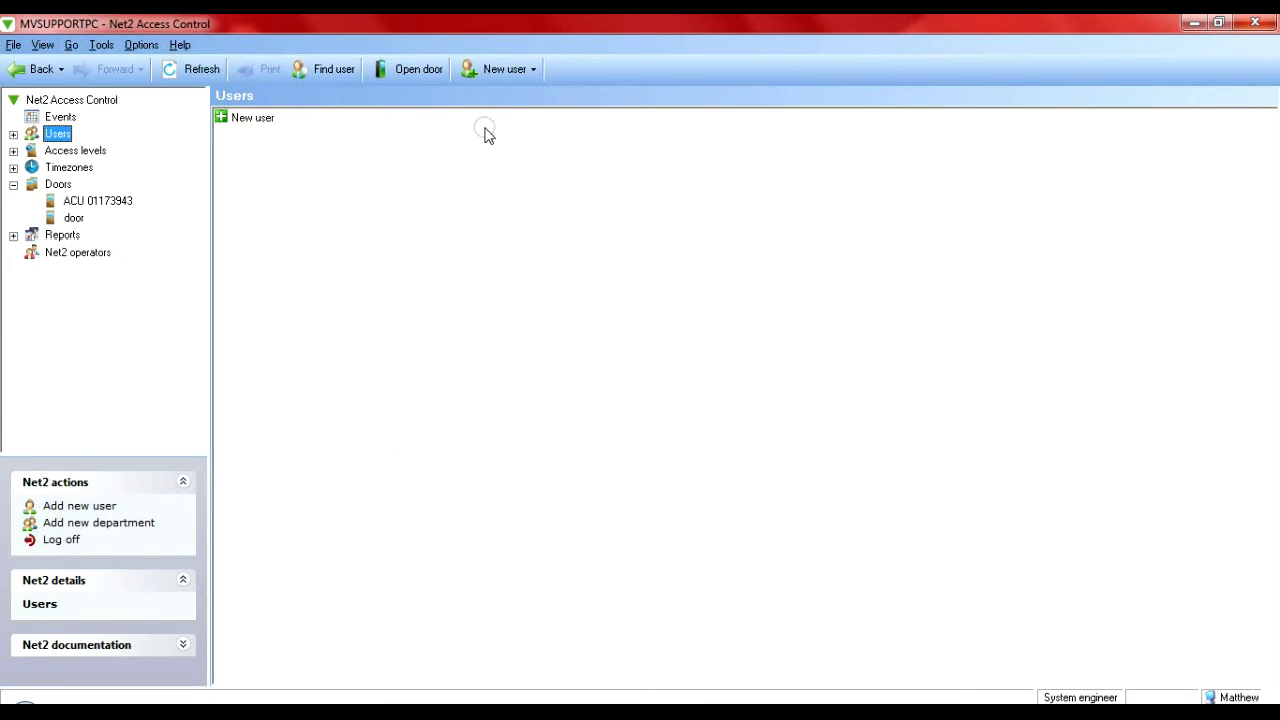
click(490, 70)
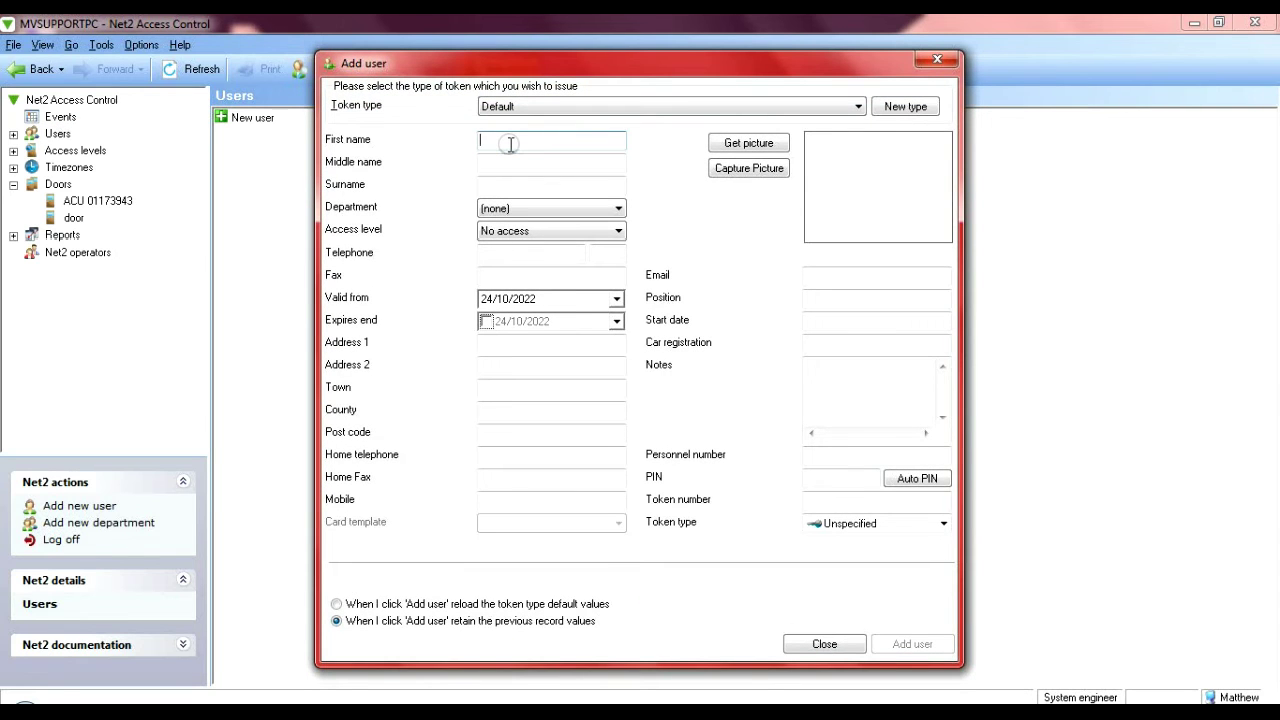
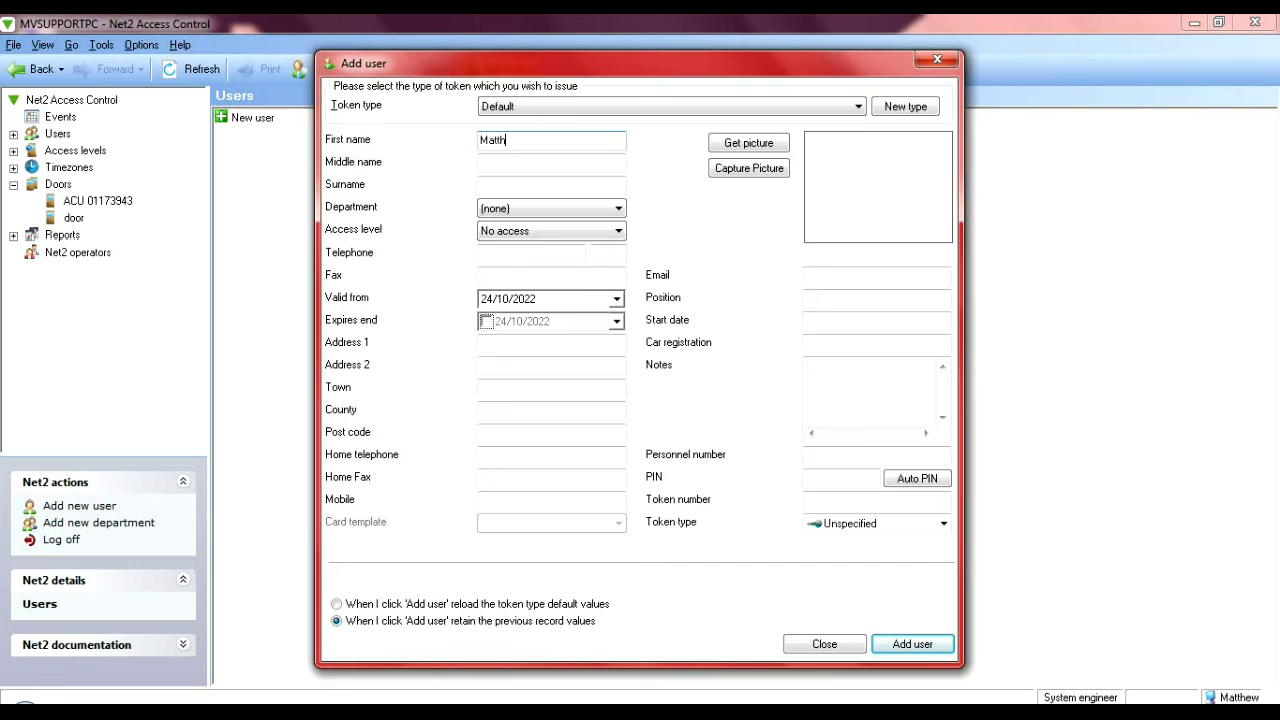
click(499, 184)
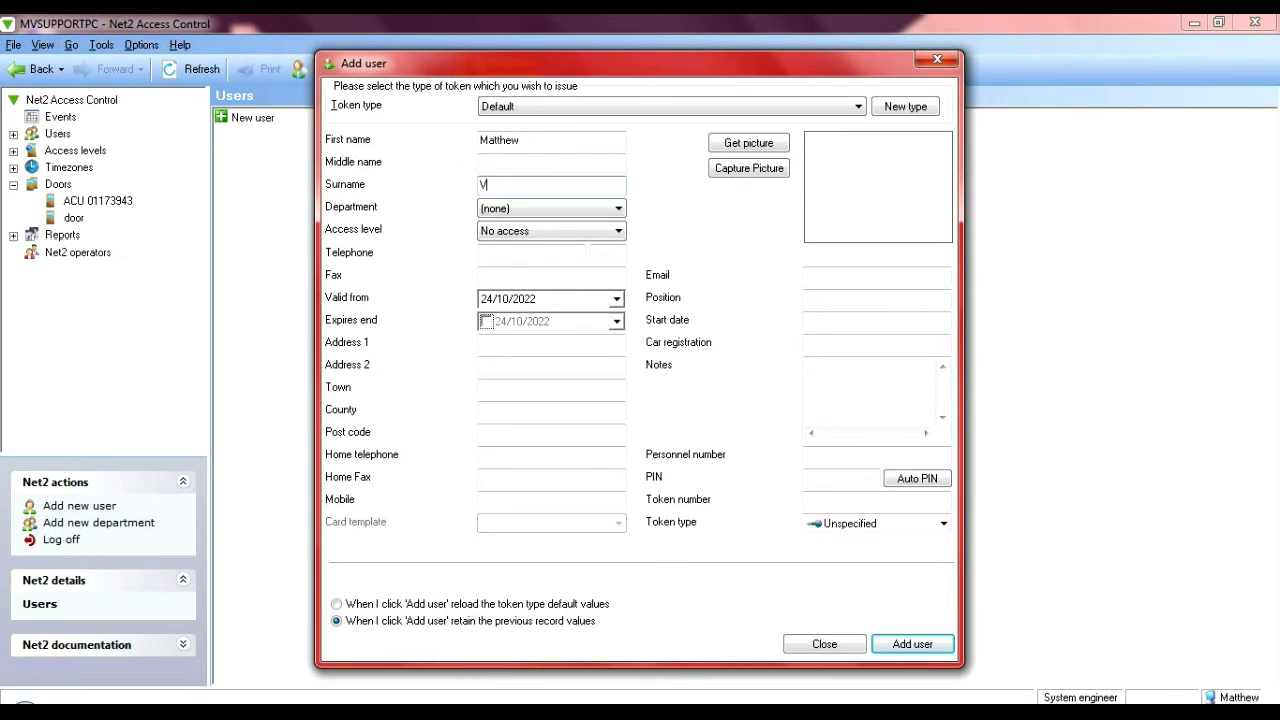
click(503, 233)
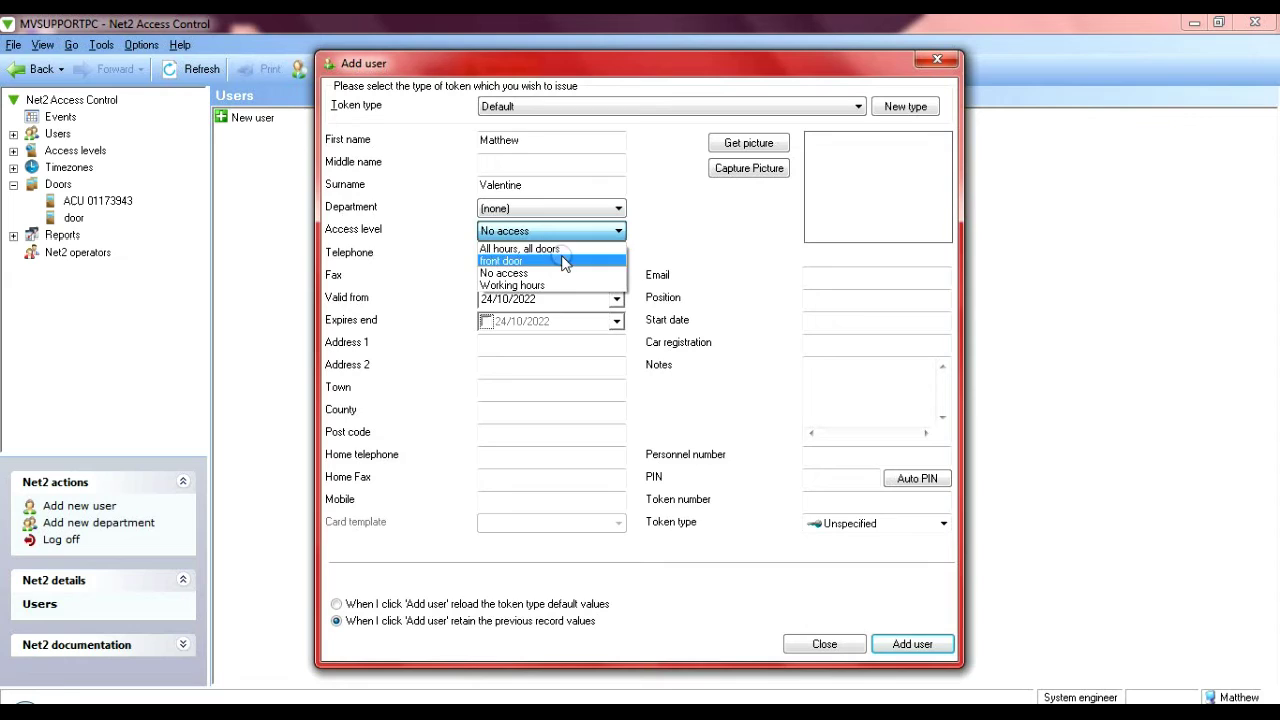
click(563, 249)
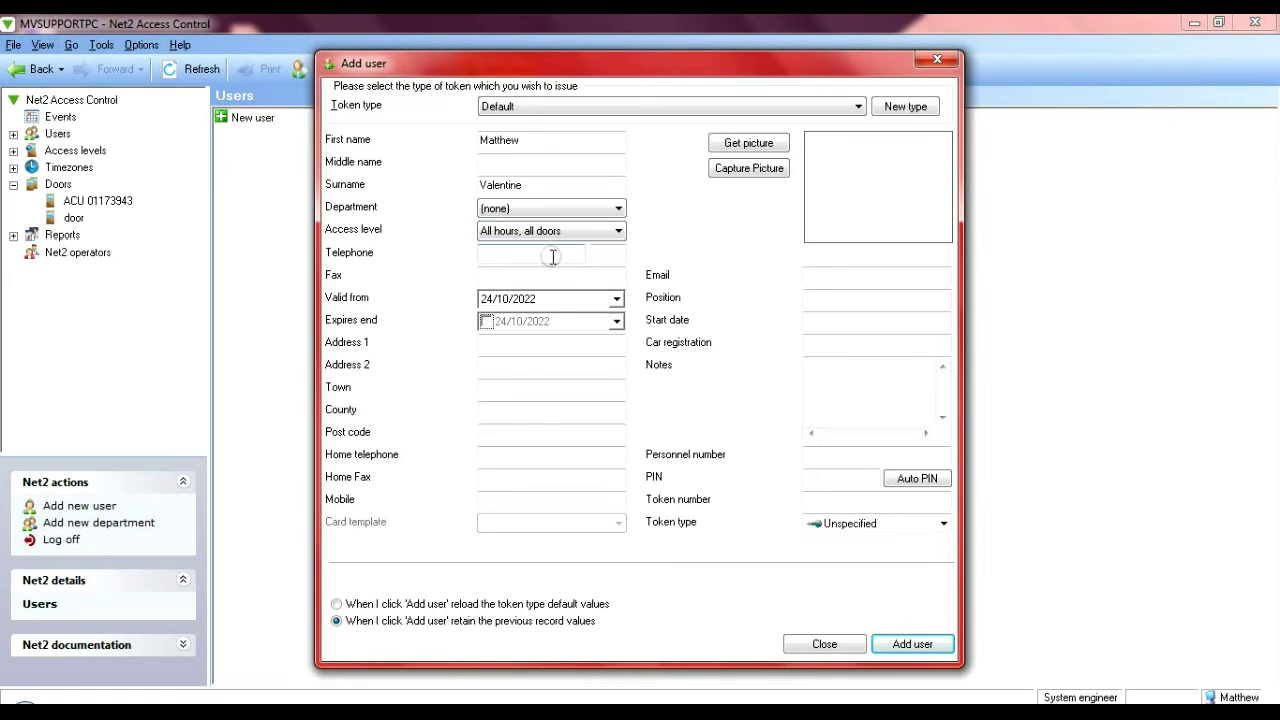
click(822, 498)
text(1)
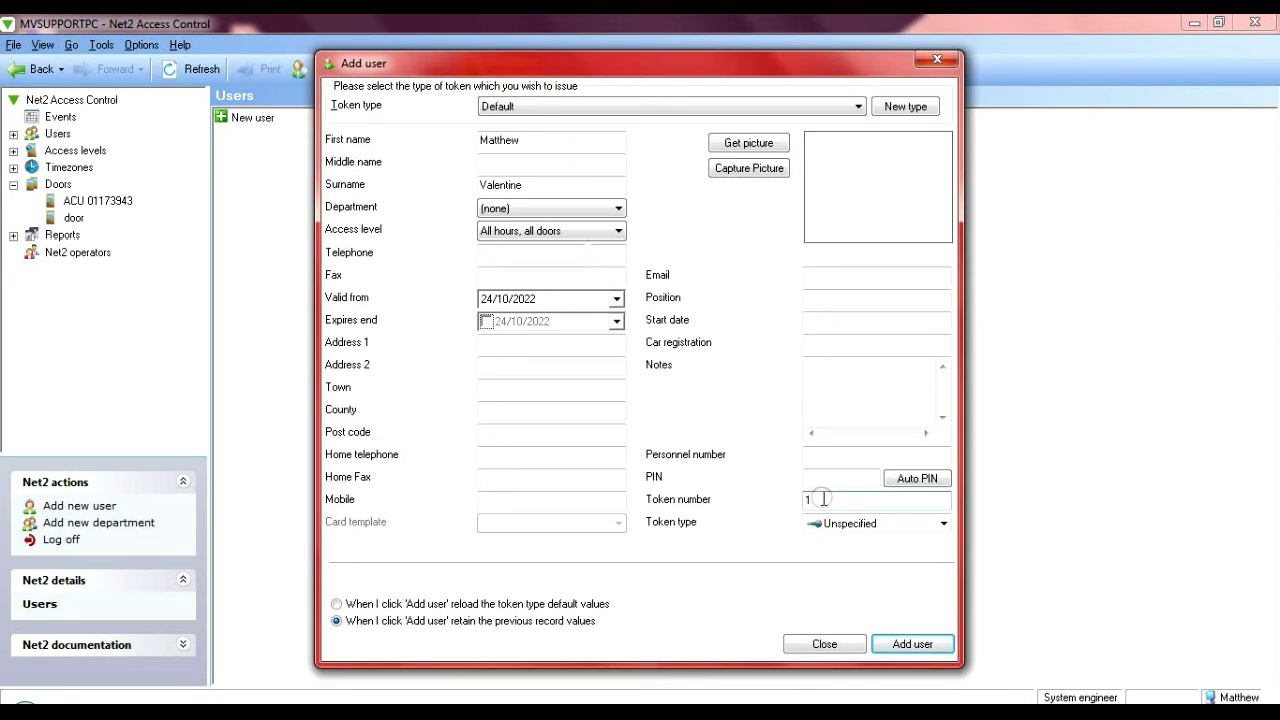
click(905, 644)
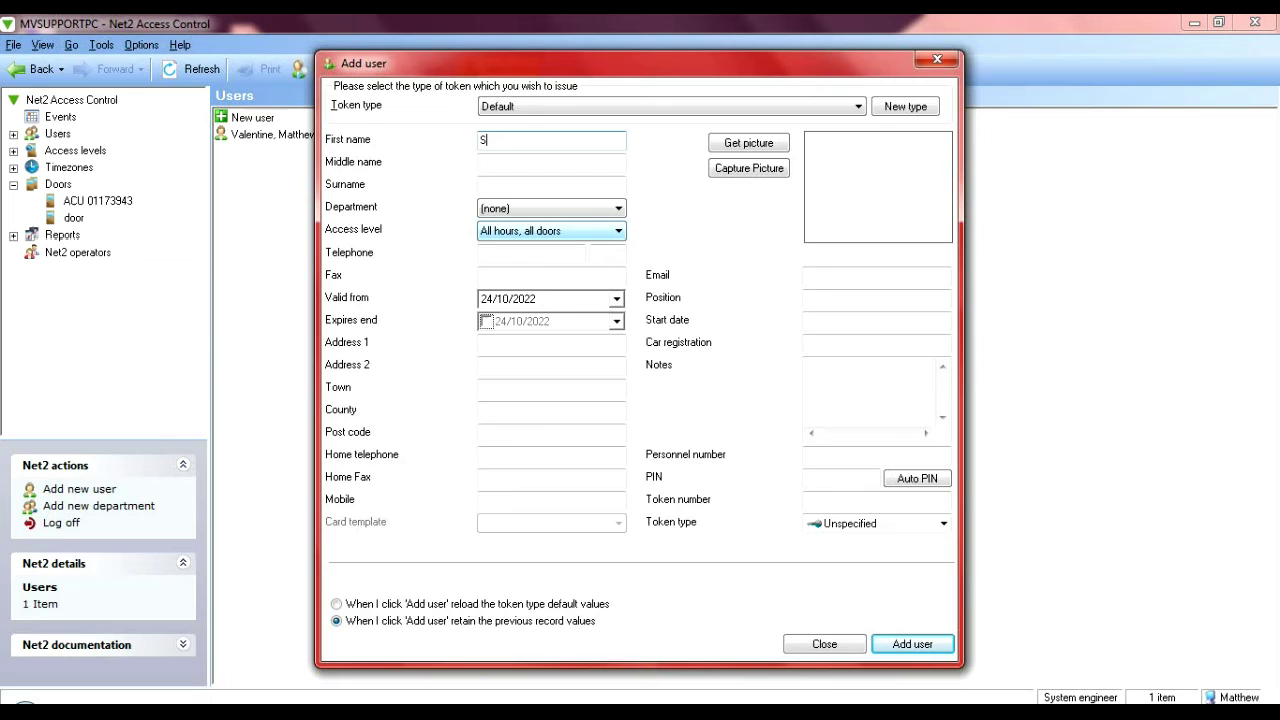
- Add another user with names and token number 2, then close the add-user form
text(eth)
click(551, 189)
text(Val)
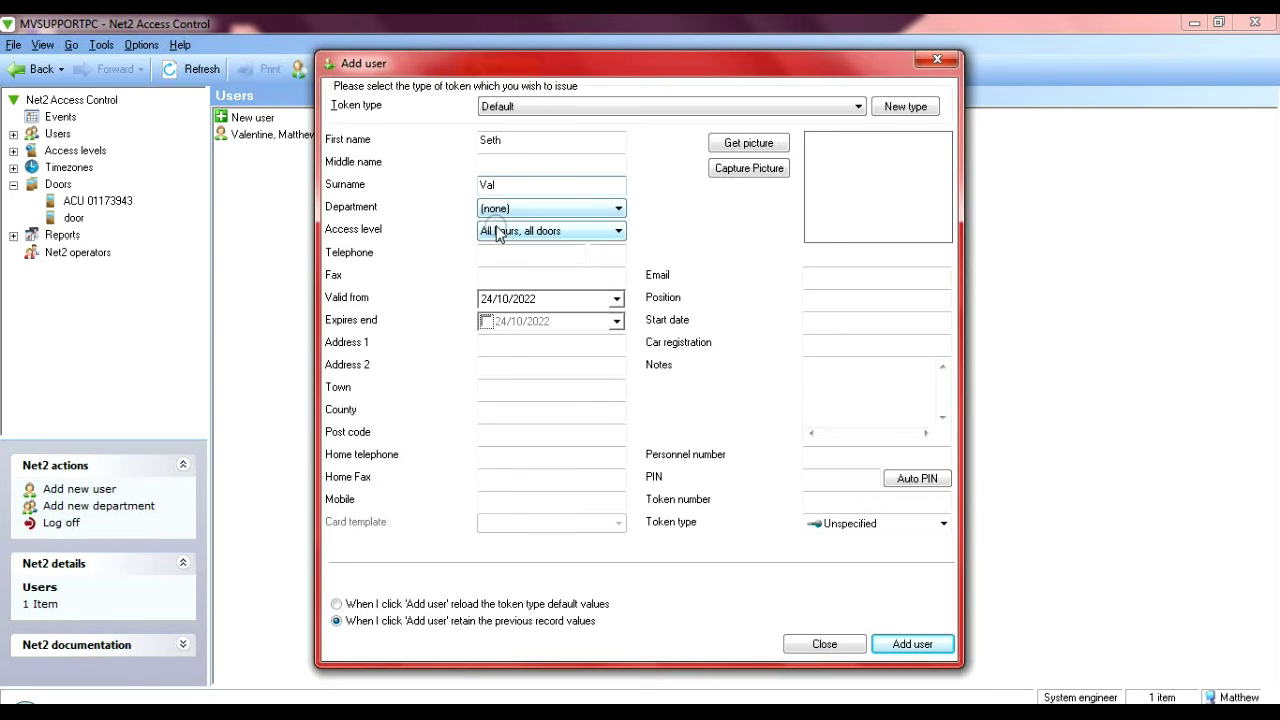
click(834, 500)
text(3)
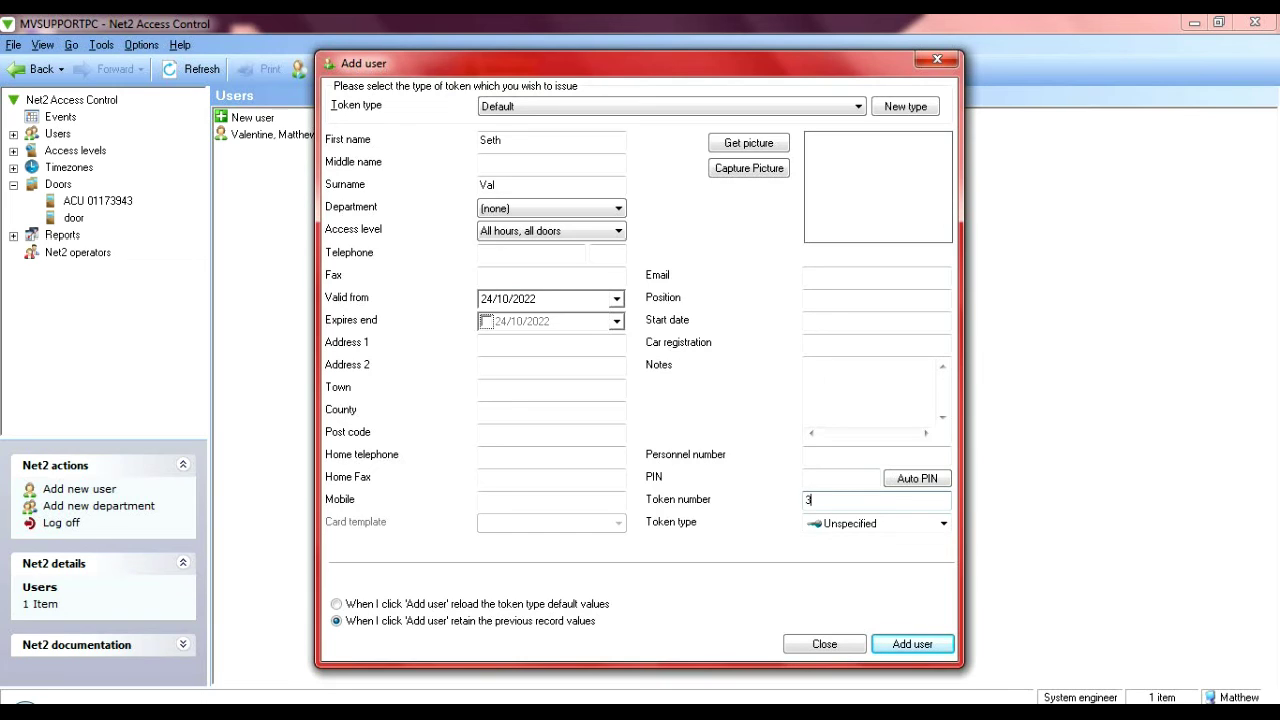
key(BackSpace)
text(2)
click(916, 643)
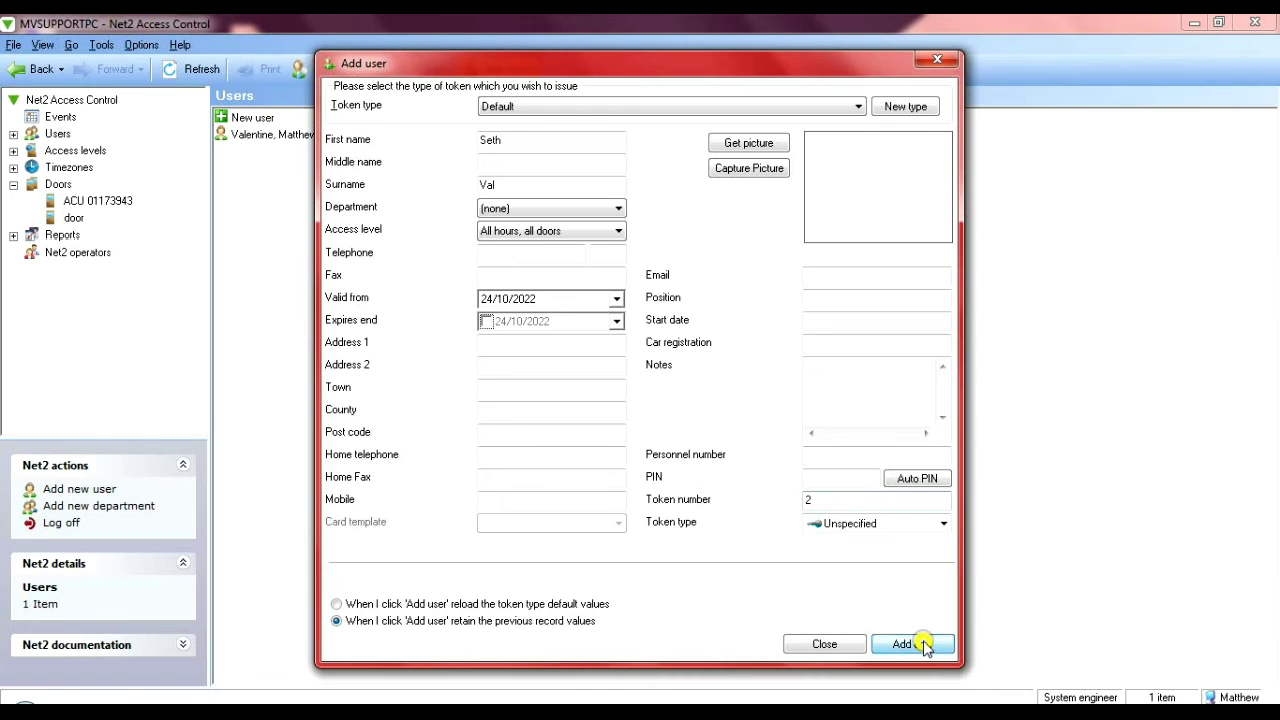
click(849, 645)
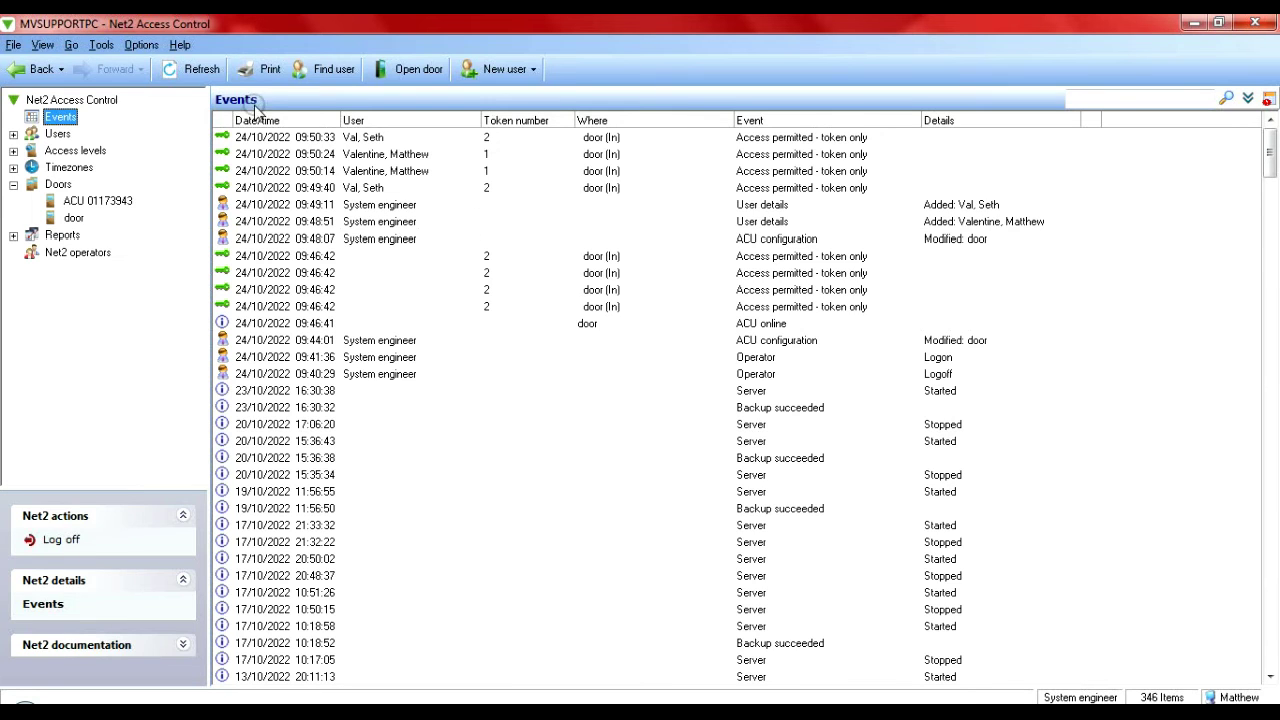
- Add a user with first name, surname, All hours, all doors access and token 3, then close the form
click(495, 69)
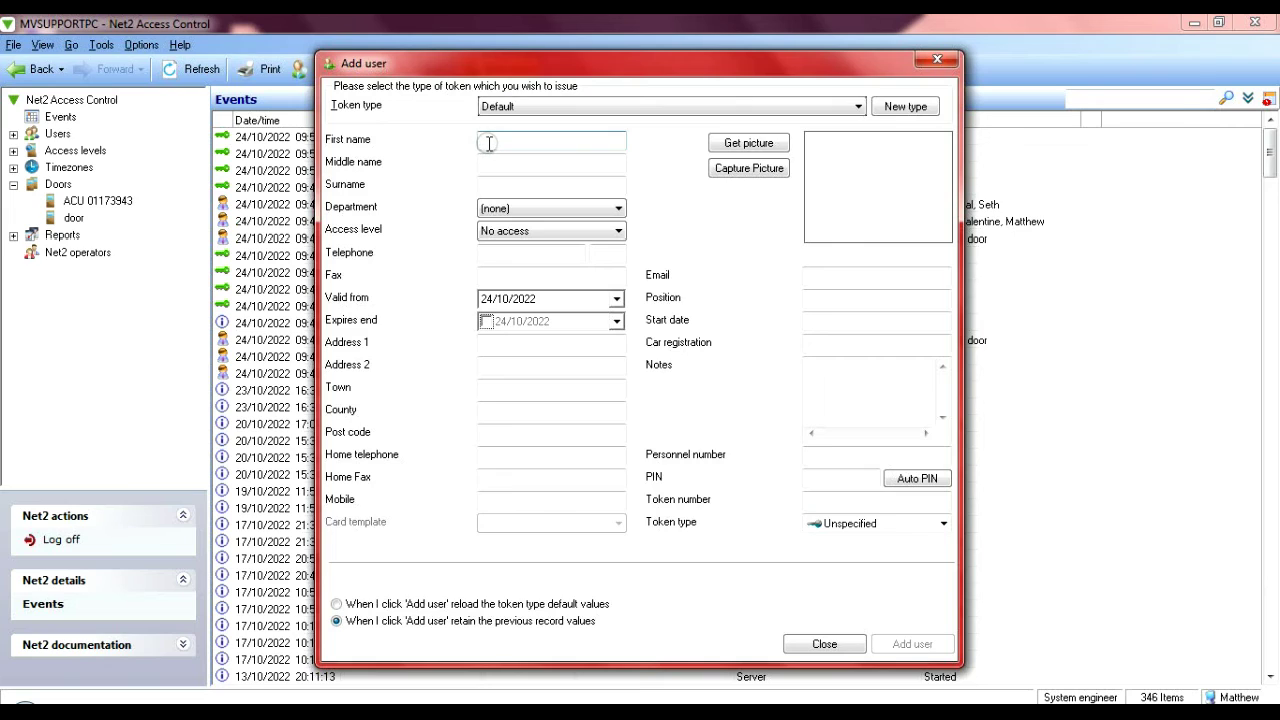
text(Adam)
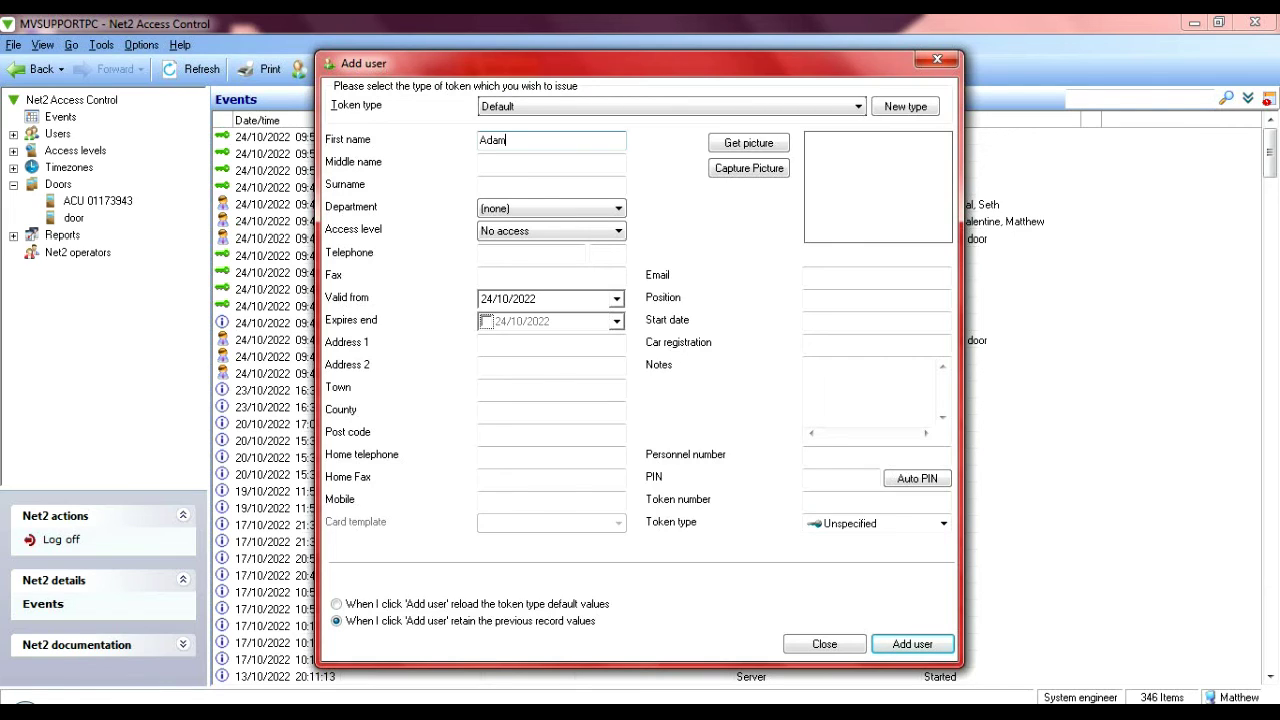
click(491, 186)
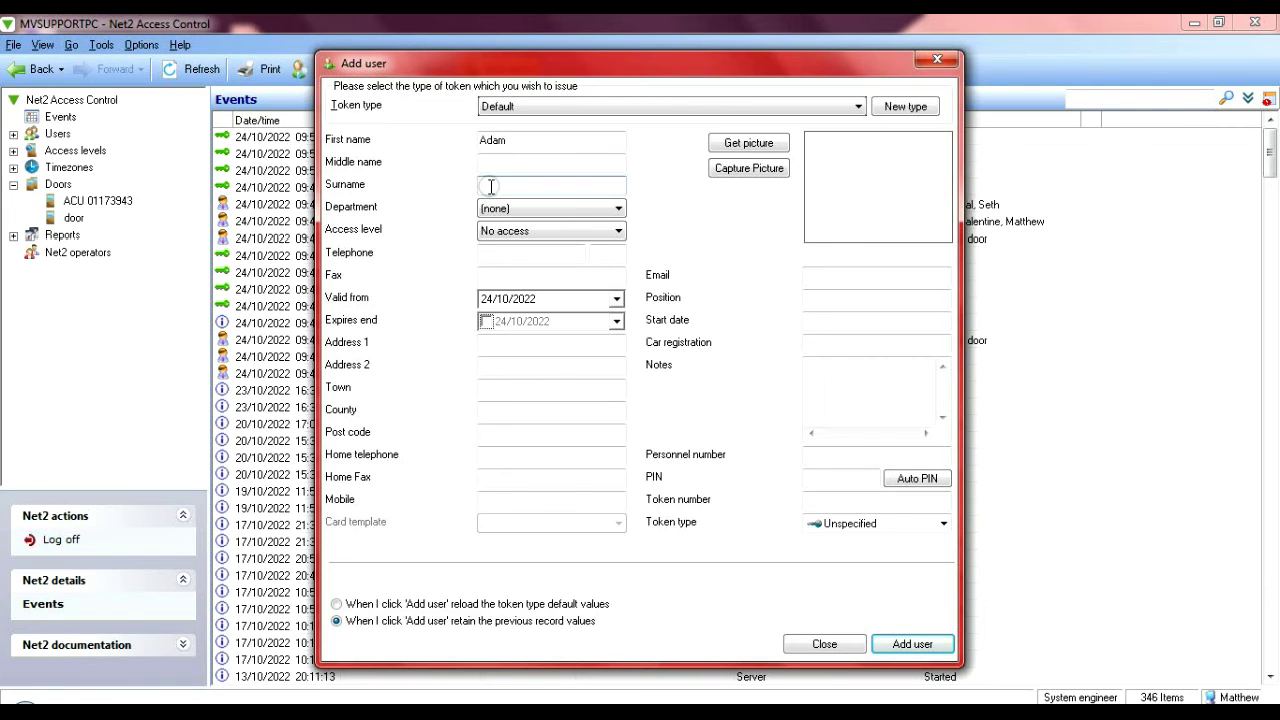
text(Val)
click(562, 233)
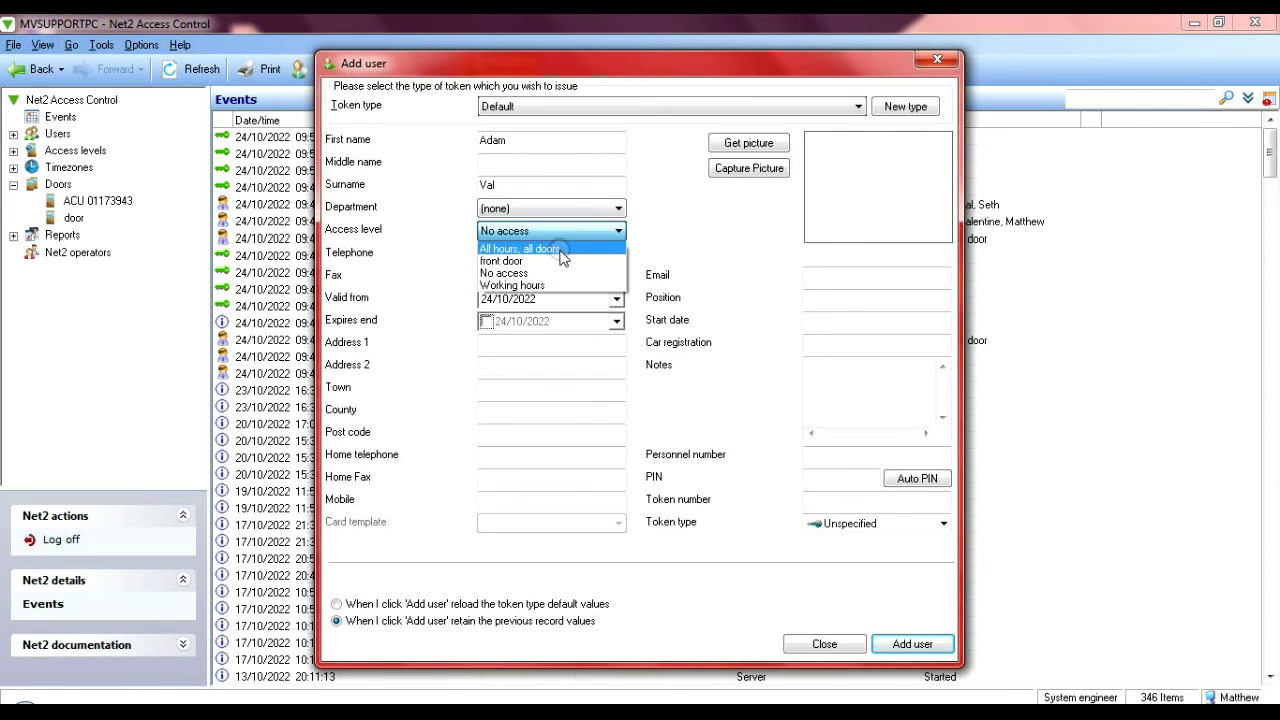
click(560, 248)
click(868, 505)
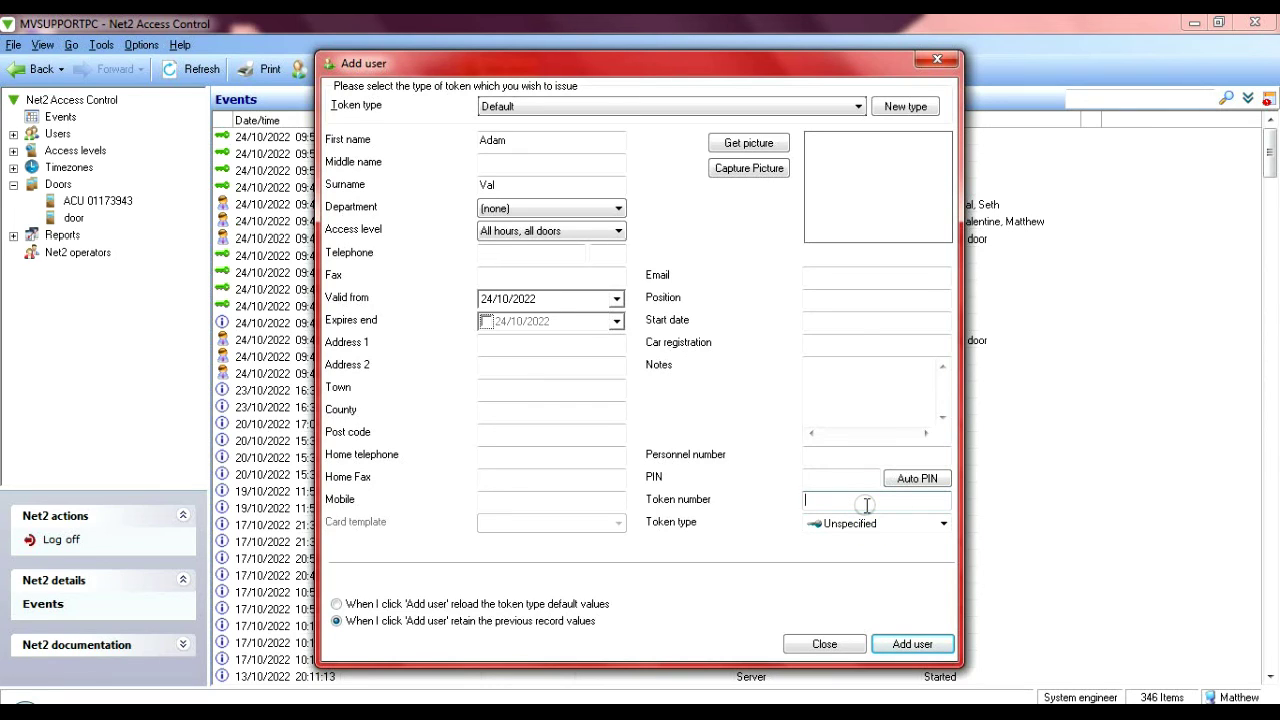
text(3)
click(905, 646)
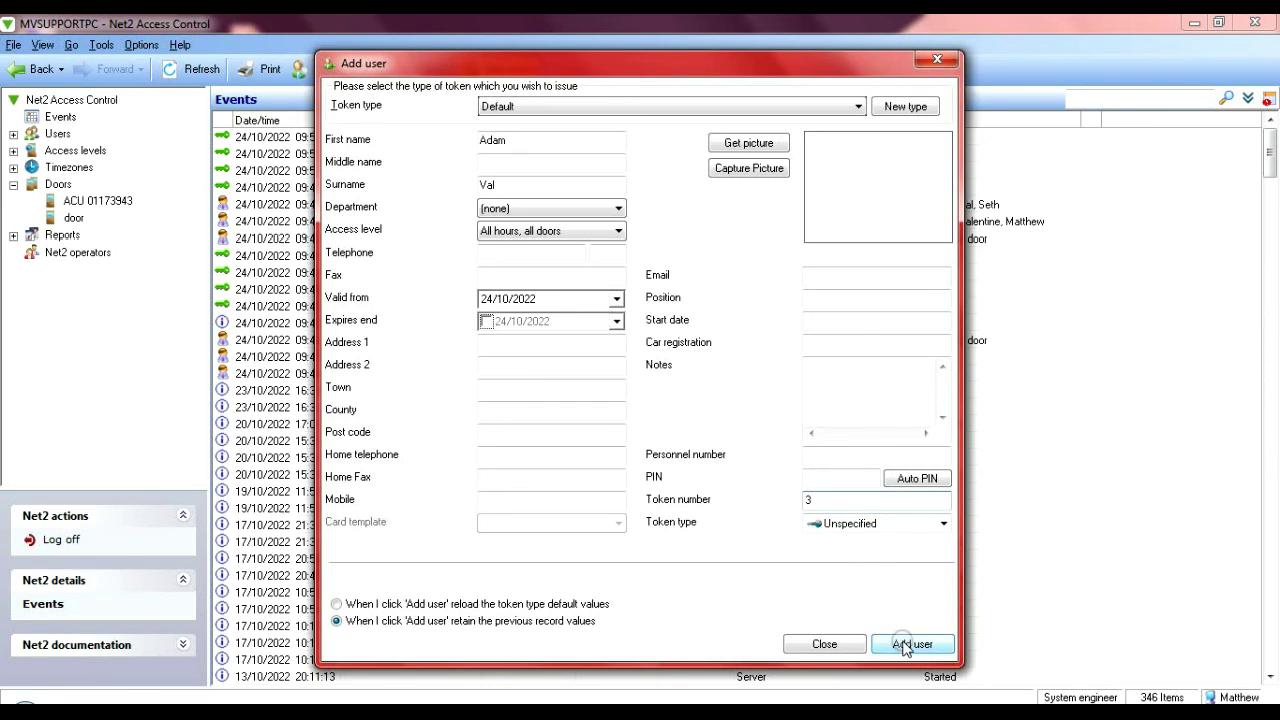
click(843, 646)
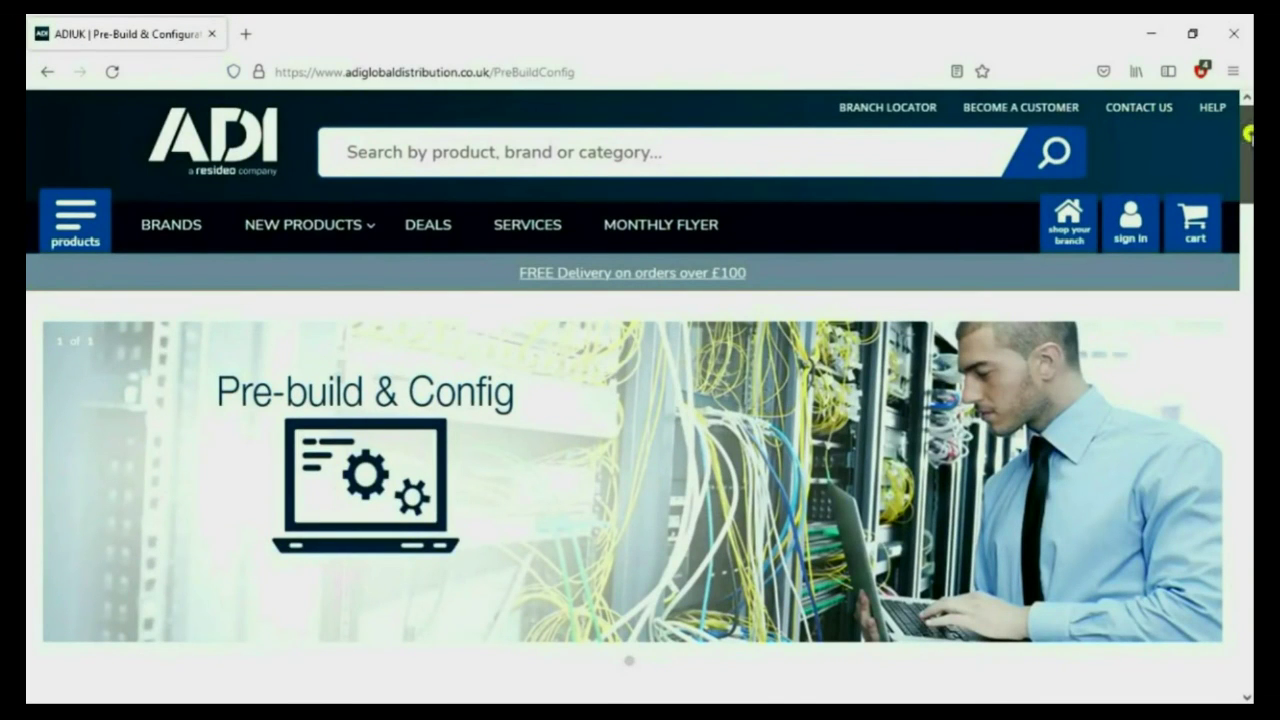
- Scroll down to the Bronze, Silver and Gold services table and the CALL/EMAIL banner
scroll(640, 400, down, 3)
scroll(640, 400, down, 4)
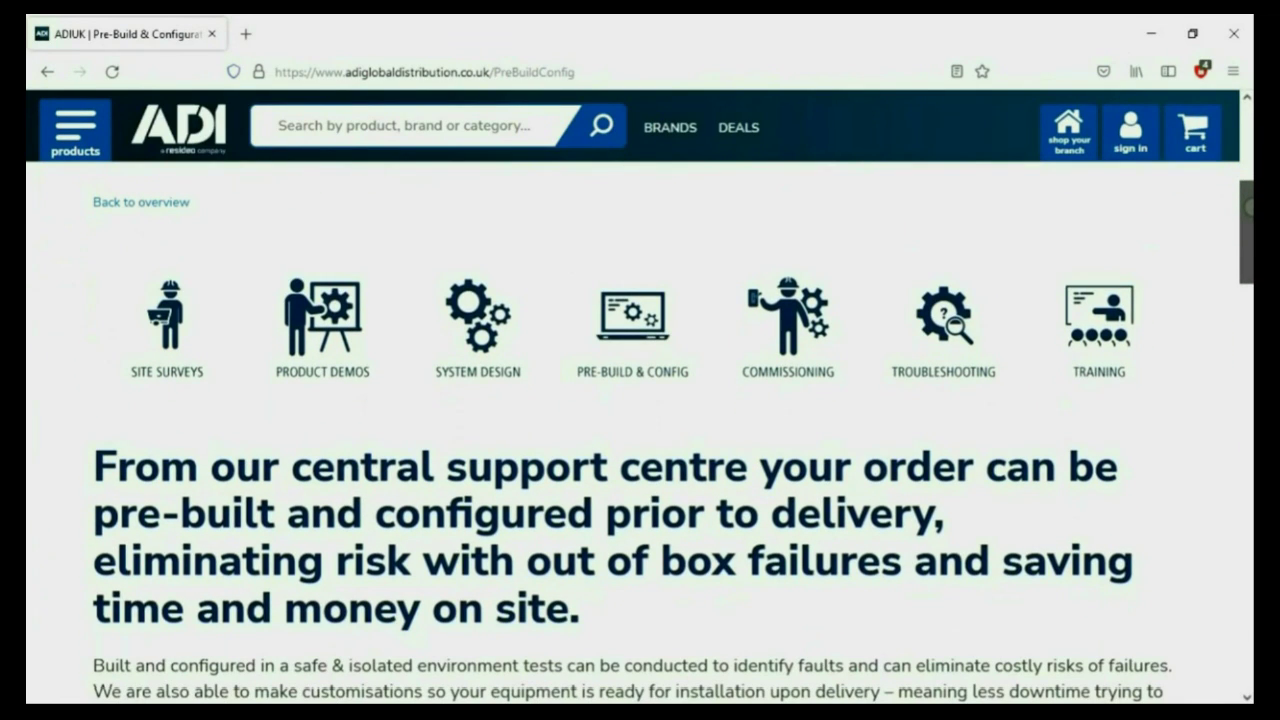
scroll(640, 430, down, 2)
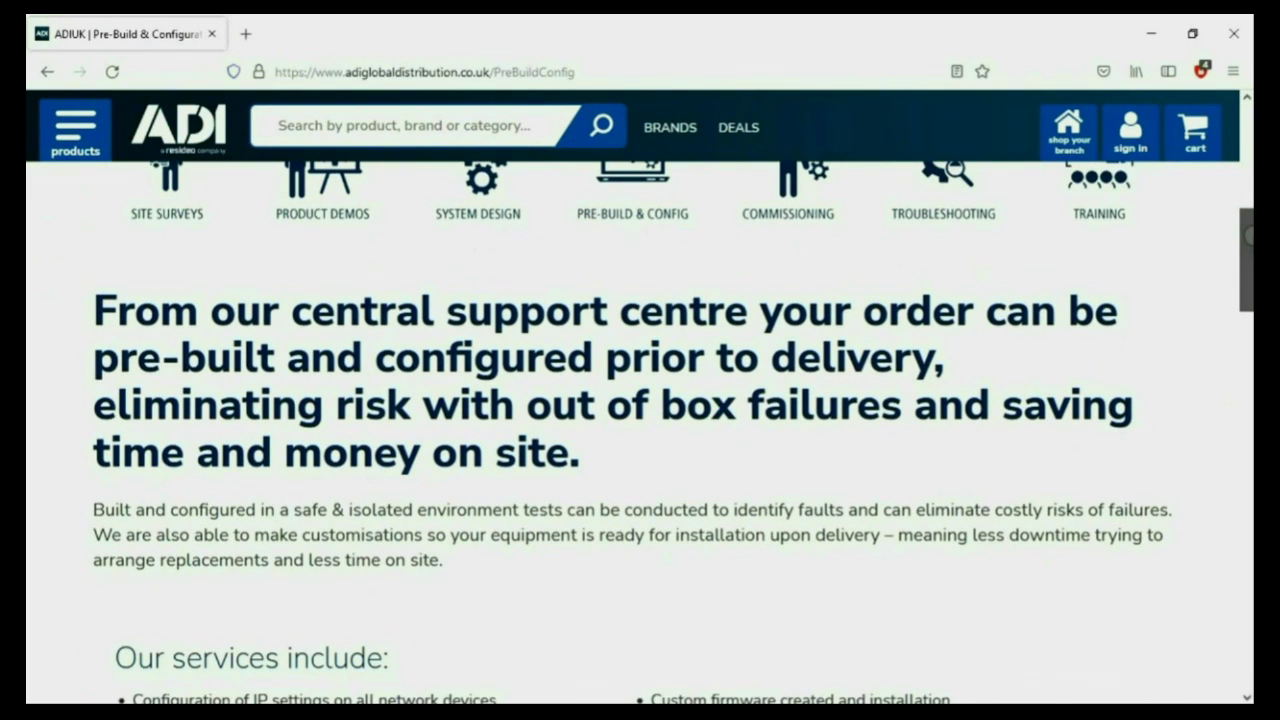
scroll(640, 430, down, 5)
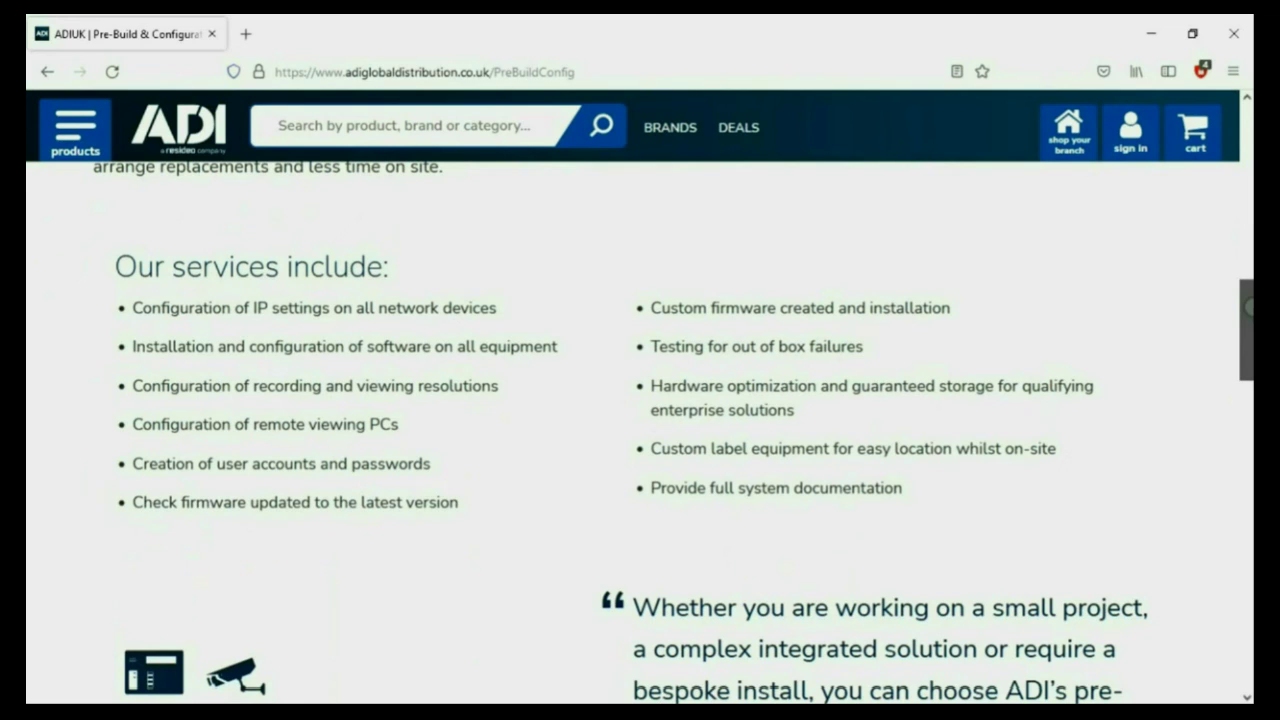
scroll(640, 430, down, 5)
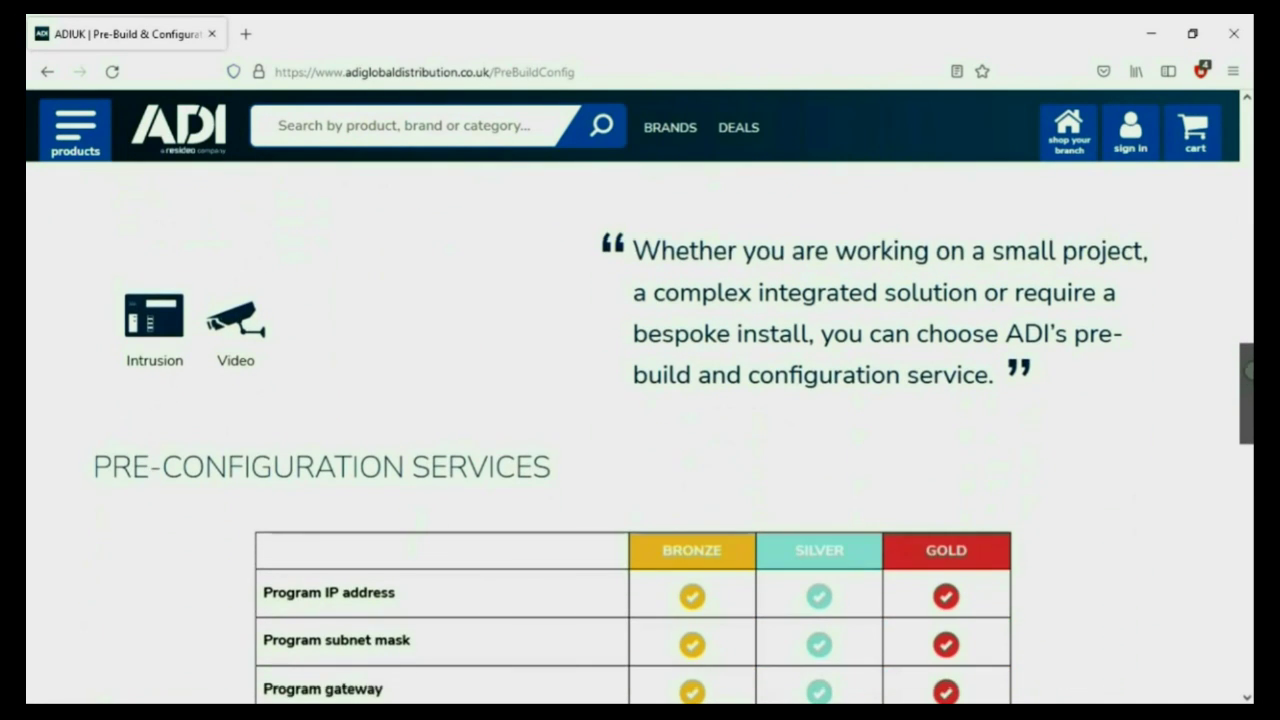
scroll(640, 430, down, 5)
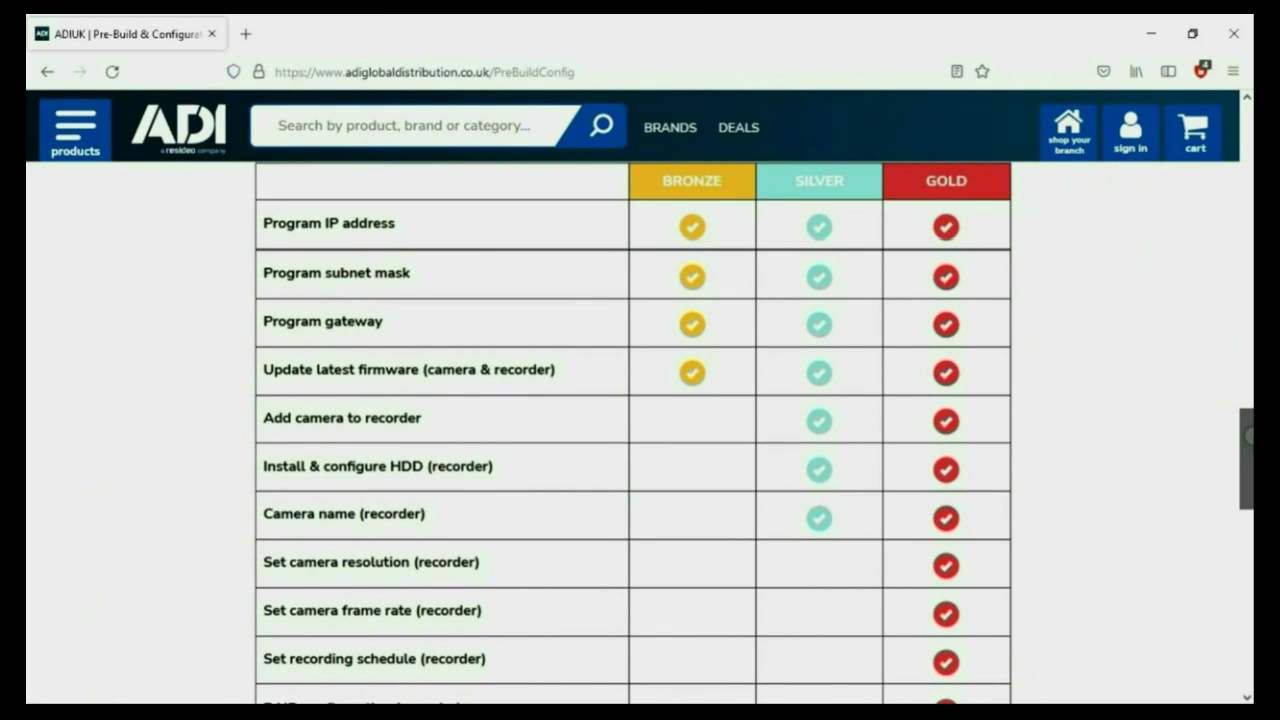
scroll(640, 430, down, 3)
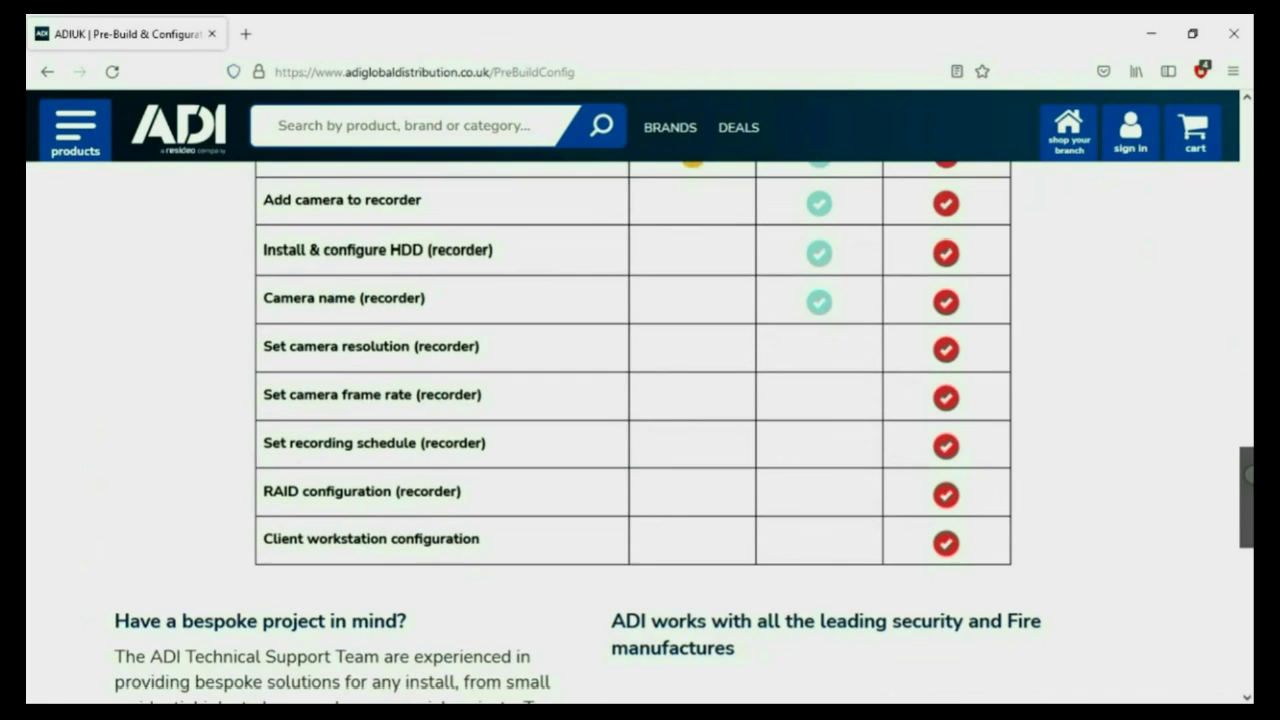
scroll(640, 430, down, 3)
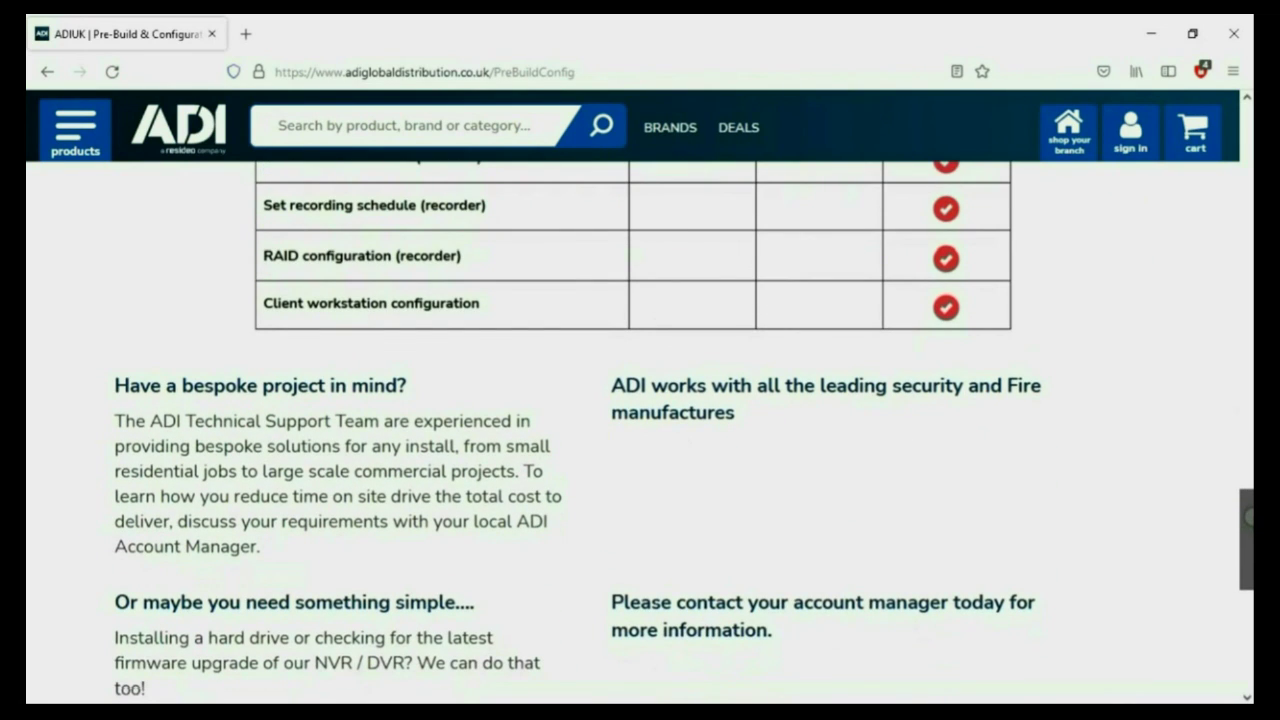
scroll(640, 430, down, 3)
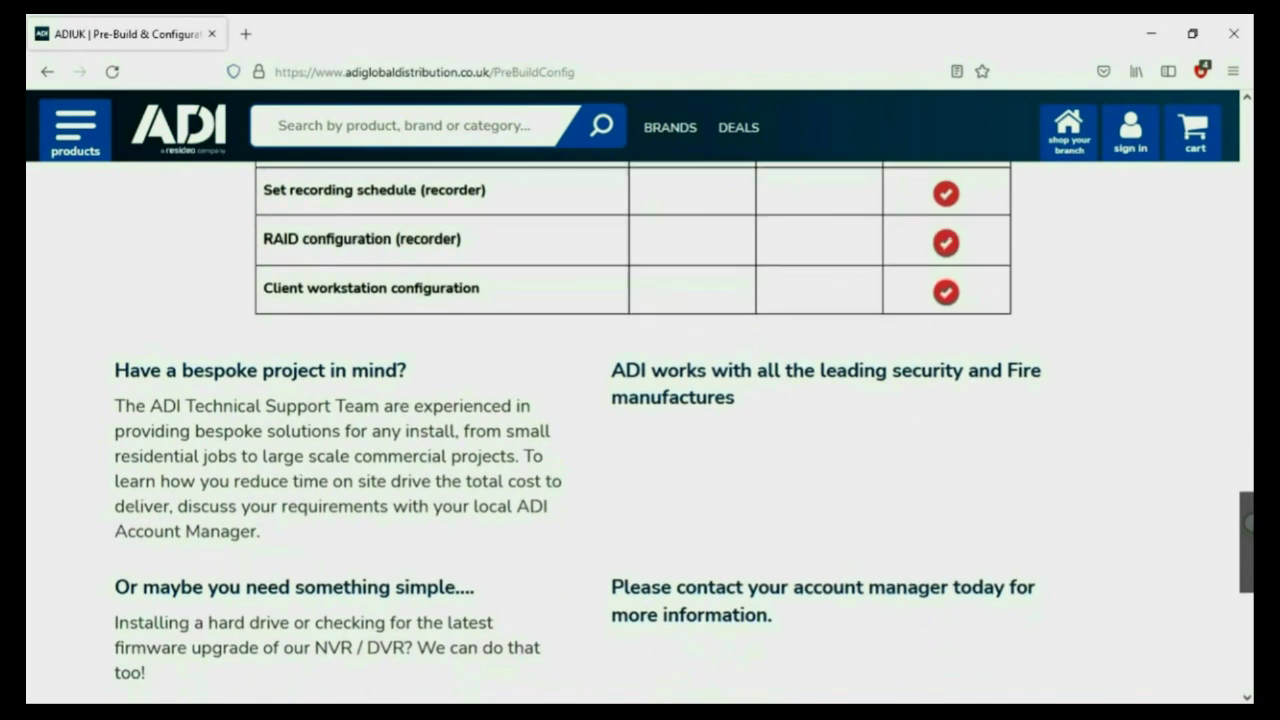